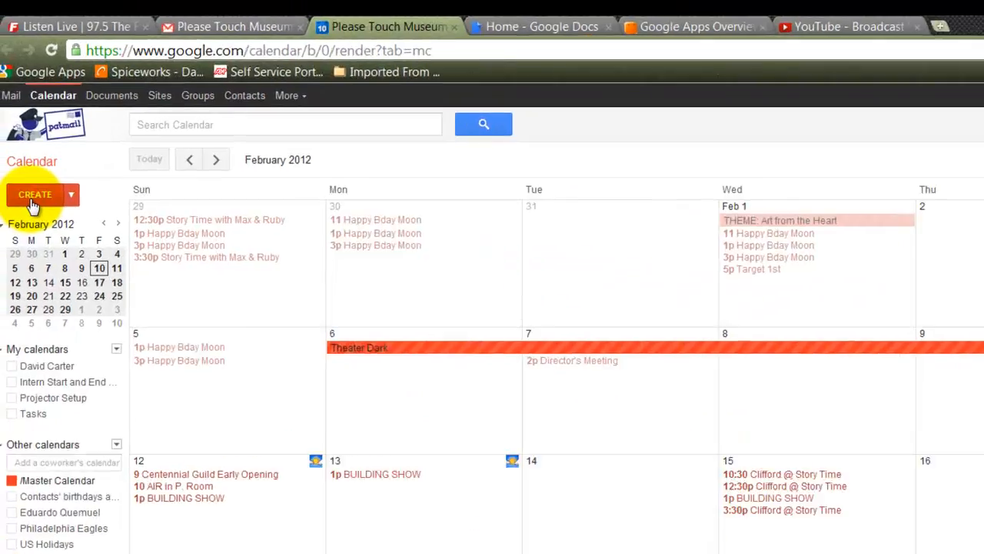
left_click(7, 123)
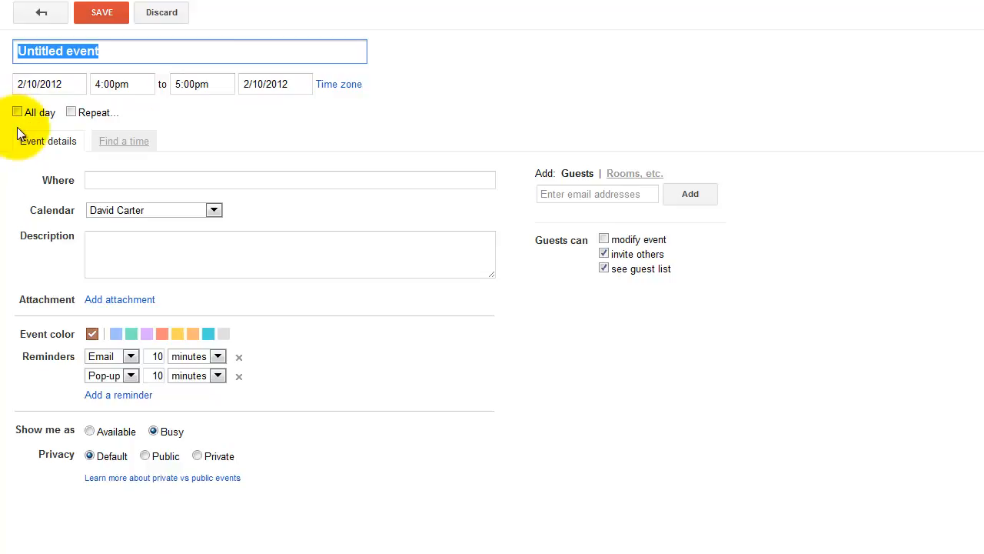
left_click(199, 212)
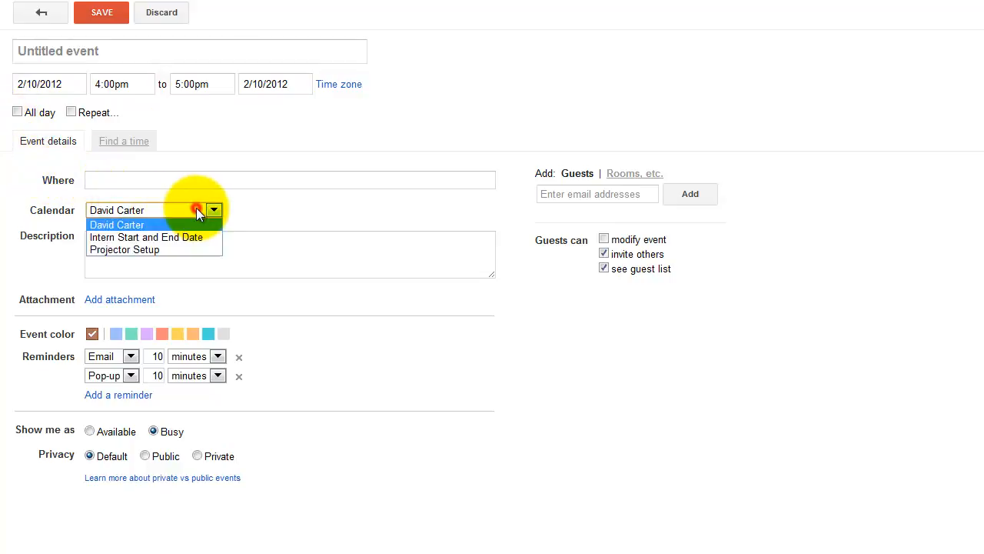
left_click(298, 263)
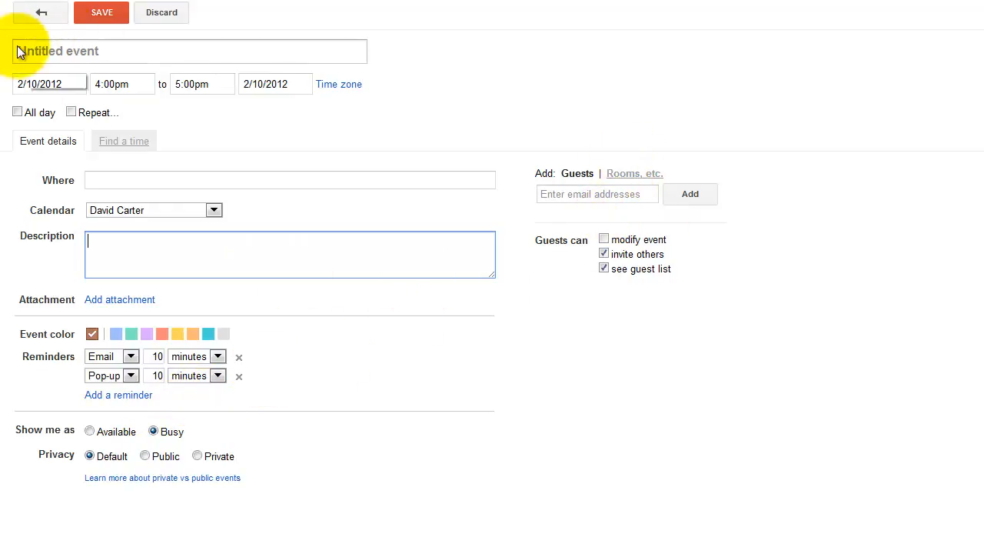
left_click(160, 13)
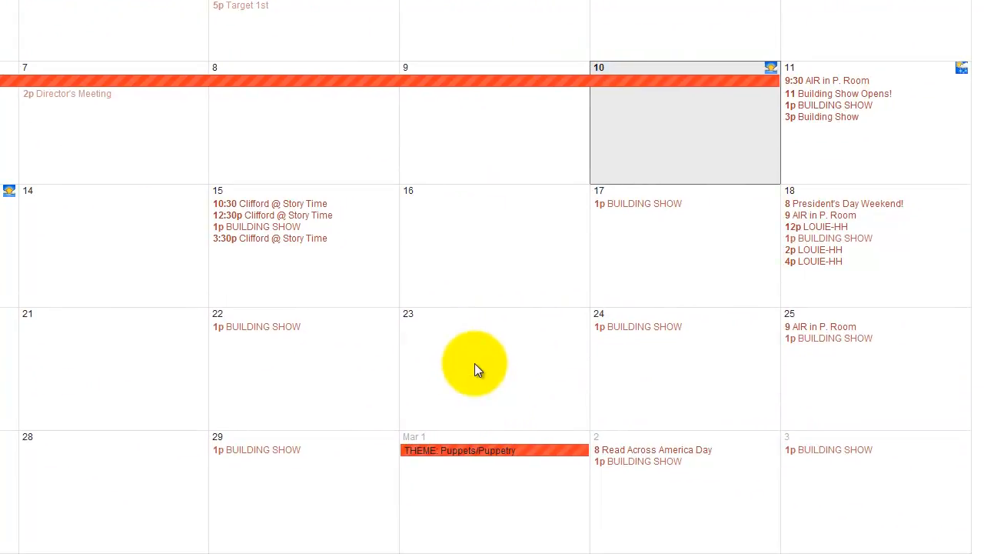
Step: Start a new event titled "Google Training" on Thursday, February 23 and open its full details for editing
left_click(928, 467)
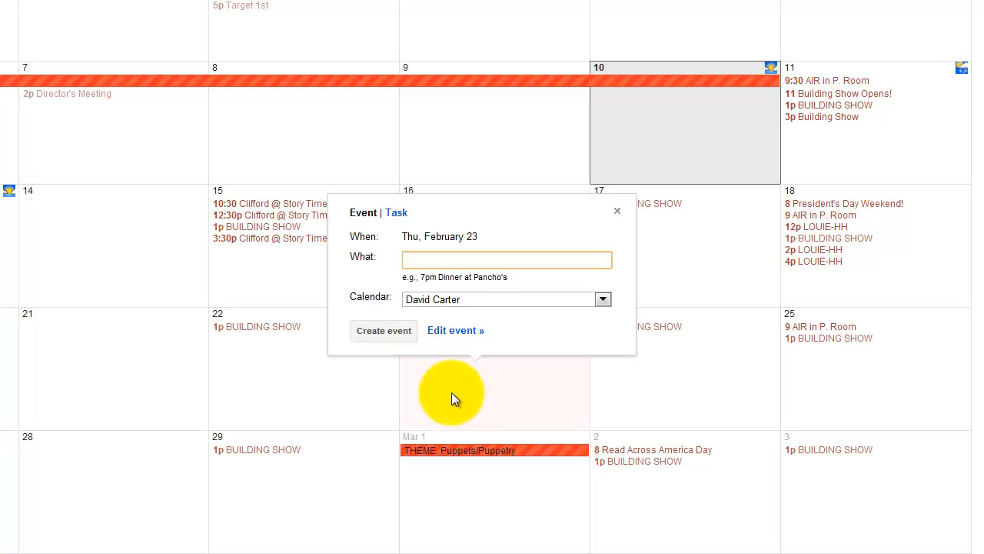
left_click(451, 263)
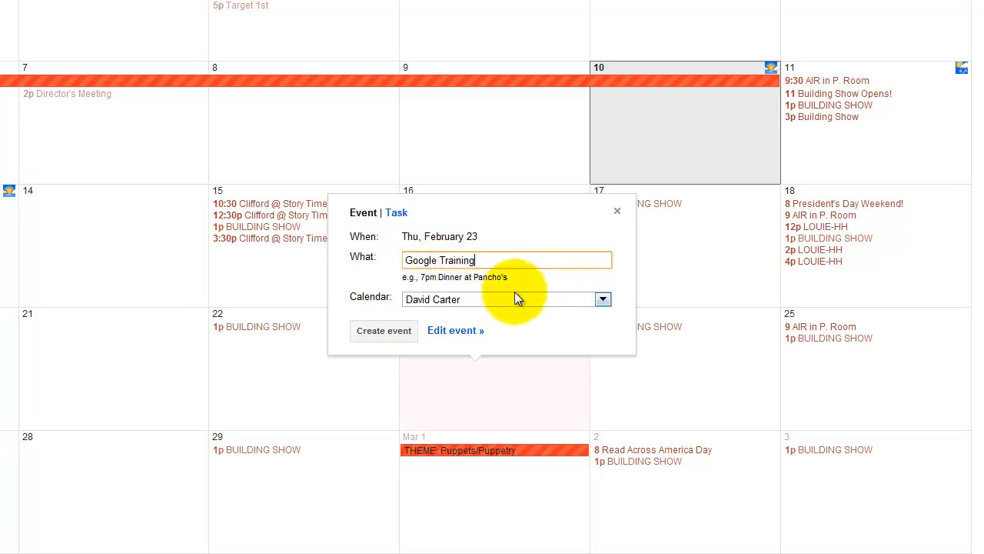
left_click(603, 300)
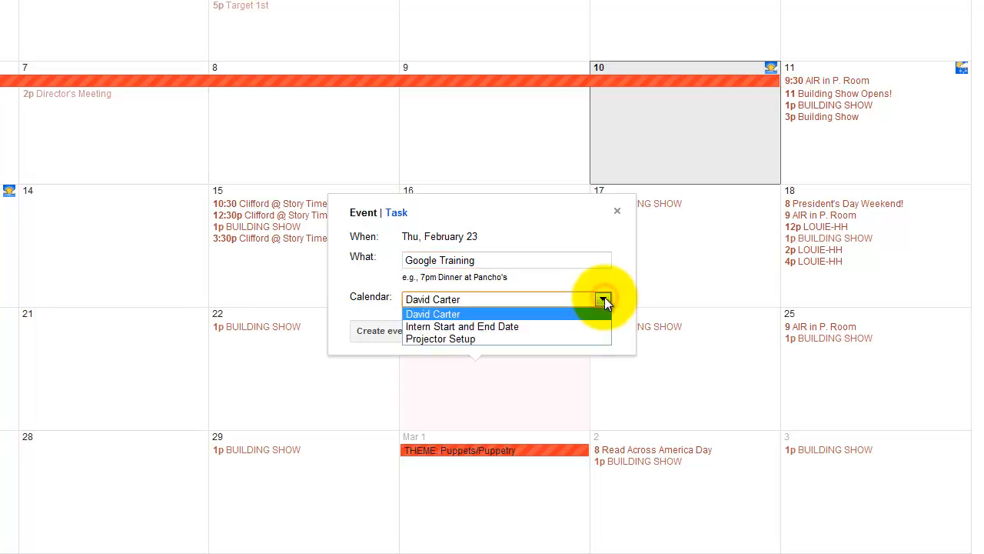
left_click(509, 261)
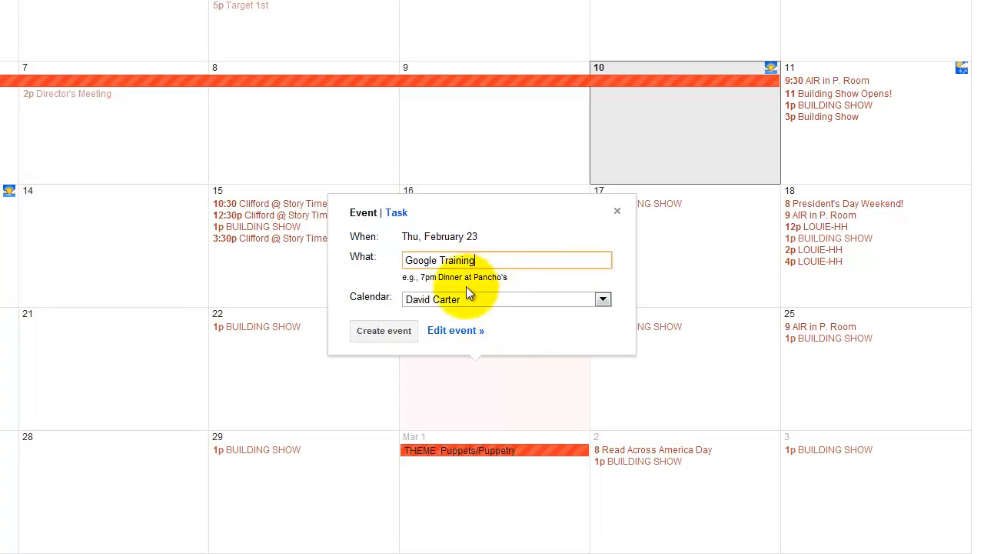
left_click(601, 299)
left_click(593, 299)
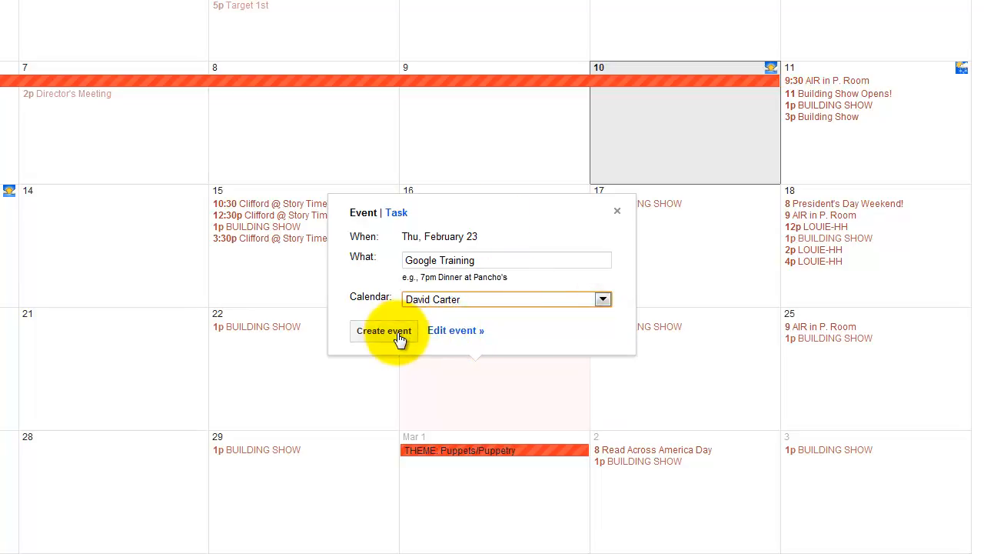
left_click(458, 330)
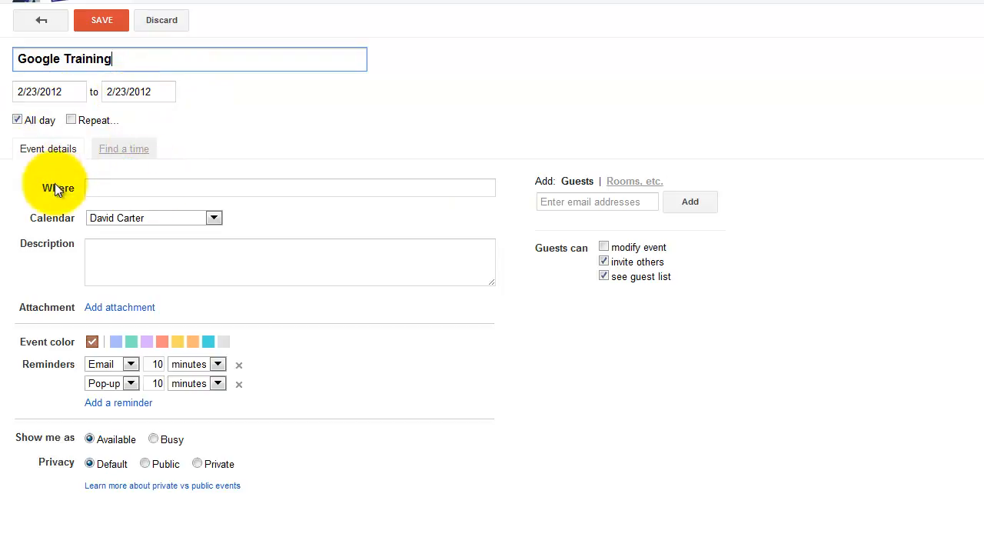
Step: Make the event timed instead of all-day and set its start time to 4:00pm
left_click(19, 121)
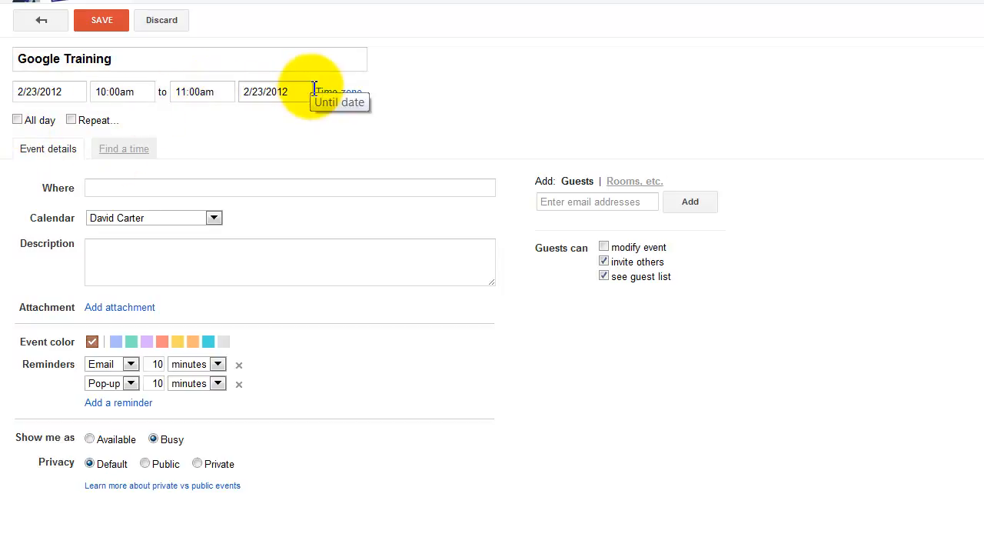
left_click(148, 94)
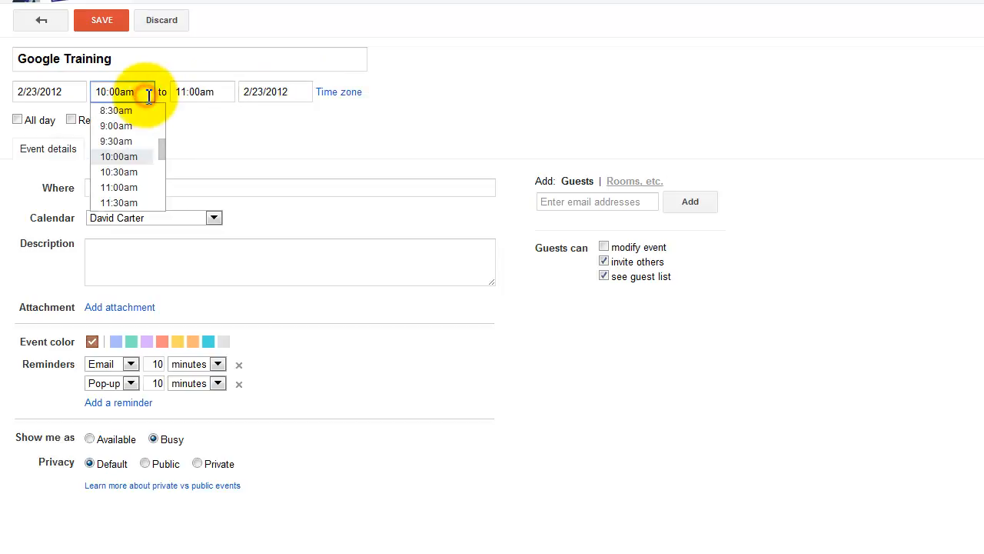
left_click_drag(160, 149, 160, 172)
left_click(116, 172)
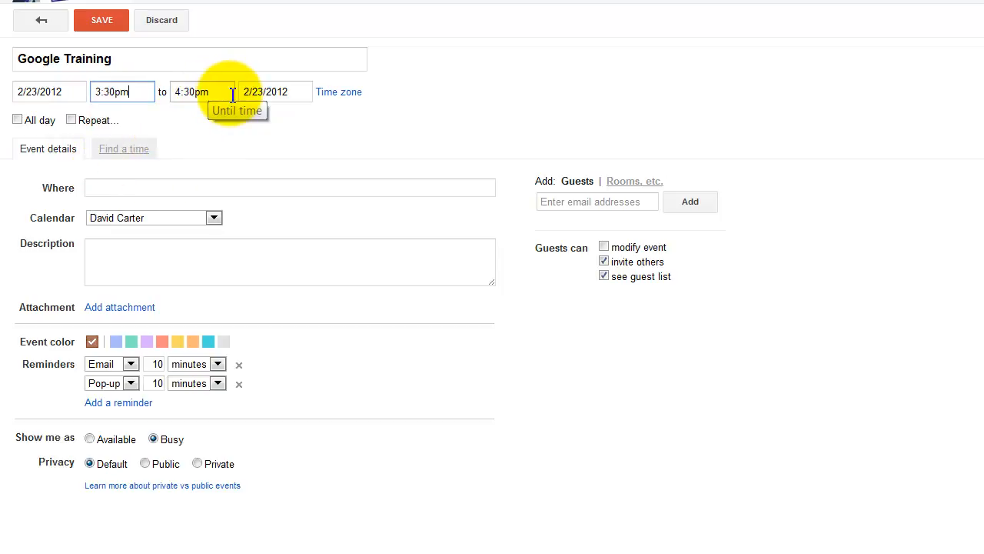
left_click(137, 92)
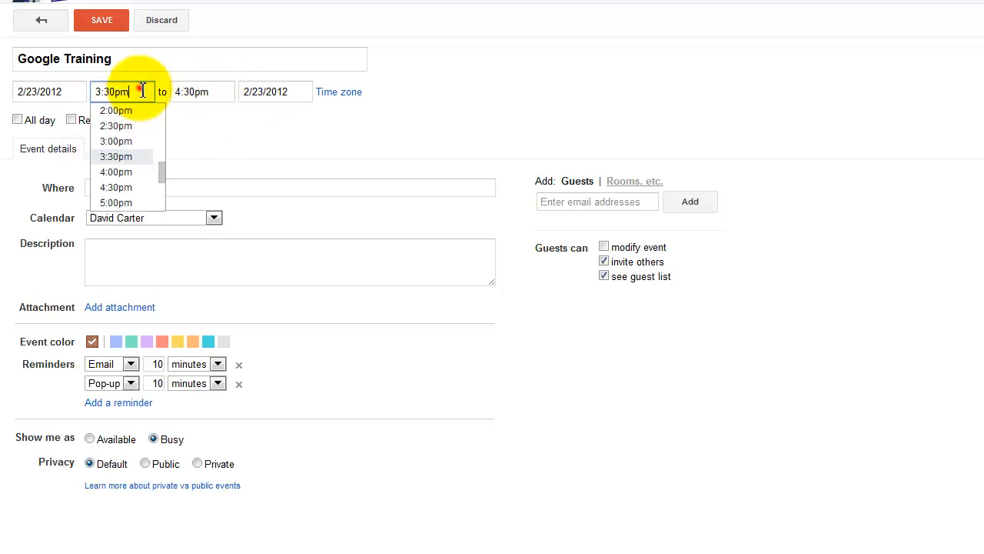
left_click(129, 175)
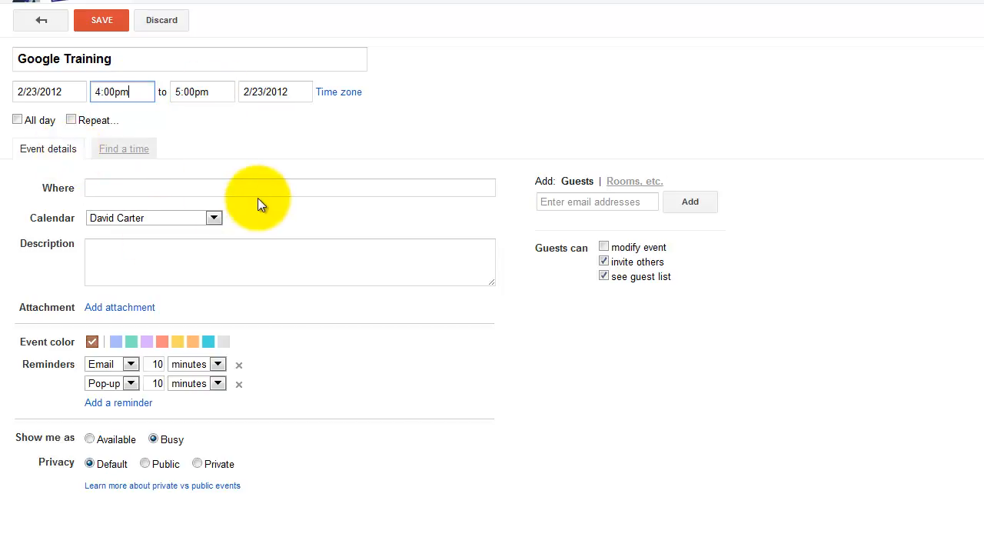
Step: Set the event's location to "Internet" and its description to "Google training overview of all google apps features."
left_click(105, 184)
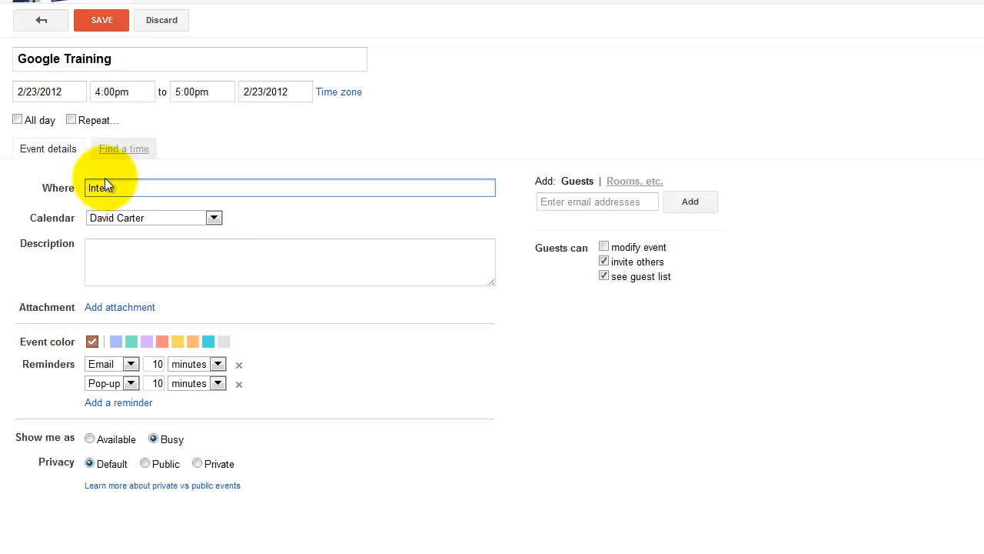
left_click(213, 219)
left_click(213, 219)
left_click(205, 270)
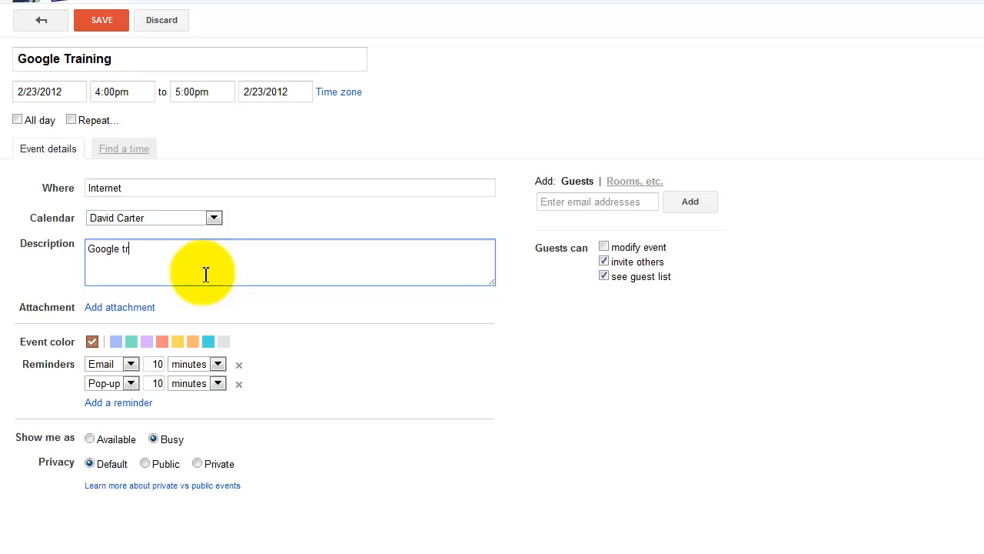
type("Google training overview of all google apps features")
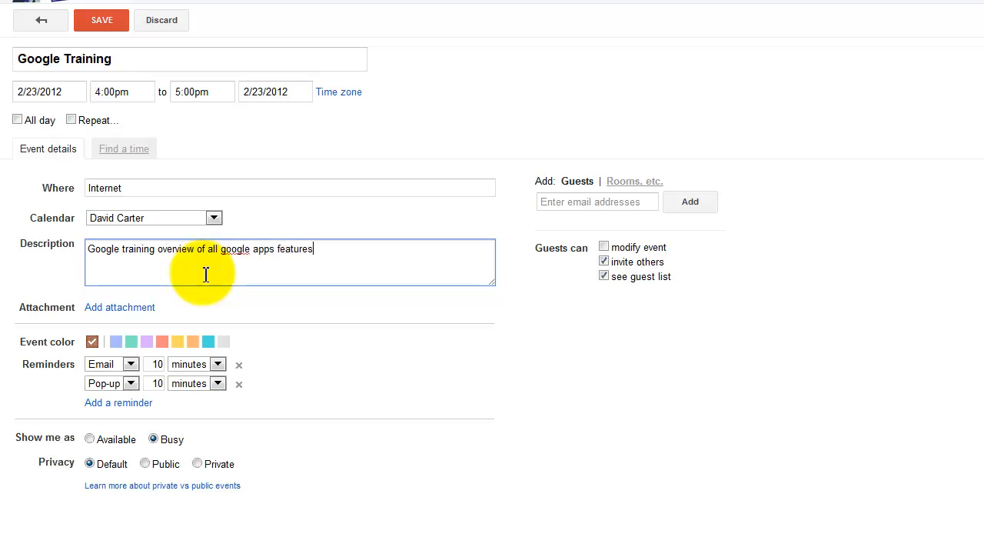
type(".")
key("Tab")
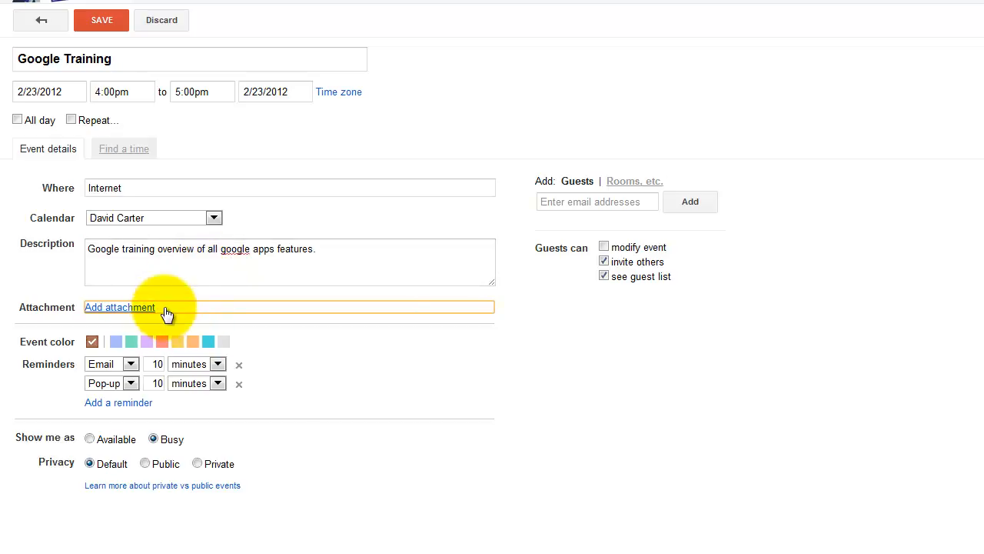
Step: Review the event's attachment sources, including existing Google Docs files and file upload, and the available reminder types
left_click(119, 308)
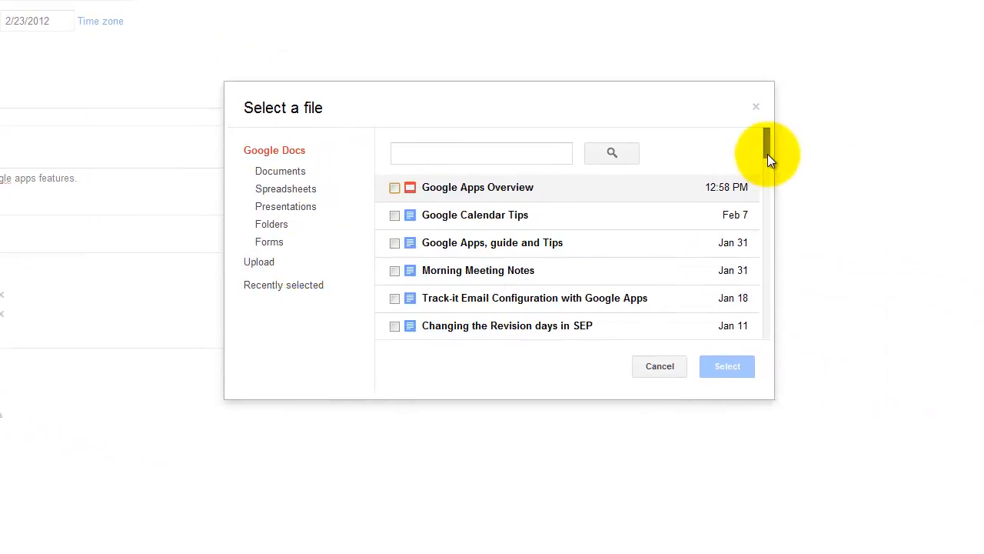
left_click_drag(767, 154, 727, 158)
left_click(269, 267)
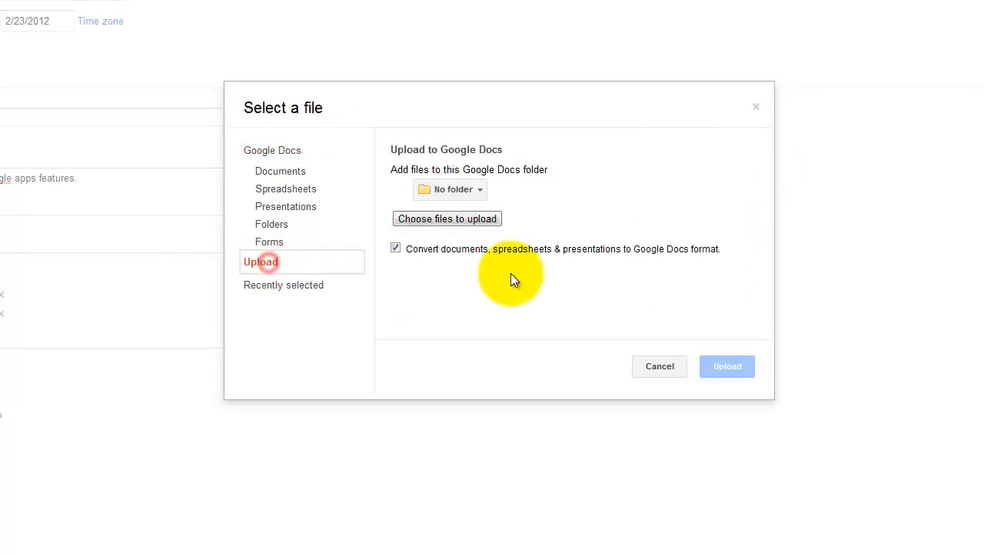
left_click(679, 367)
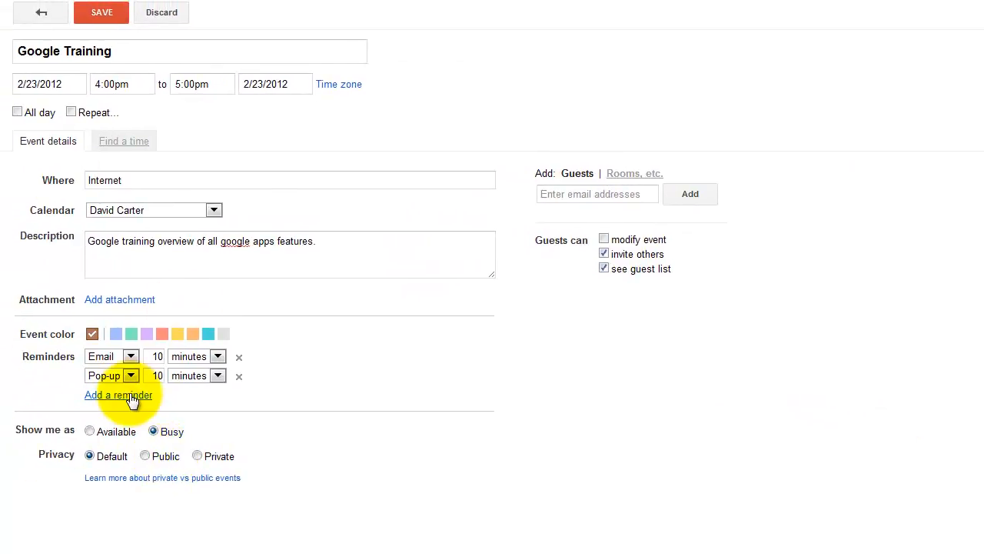
left_click(132, 355)
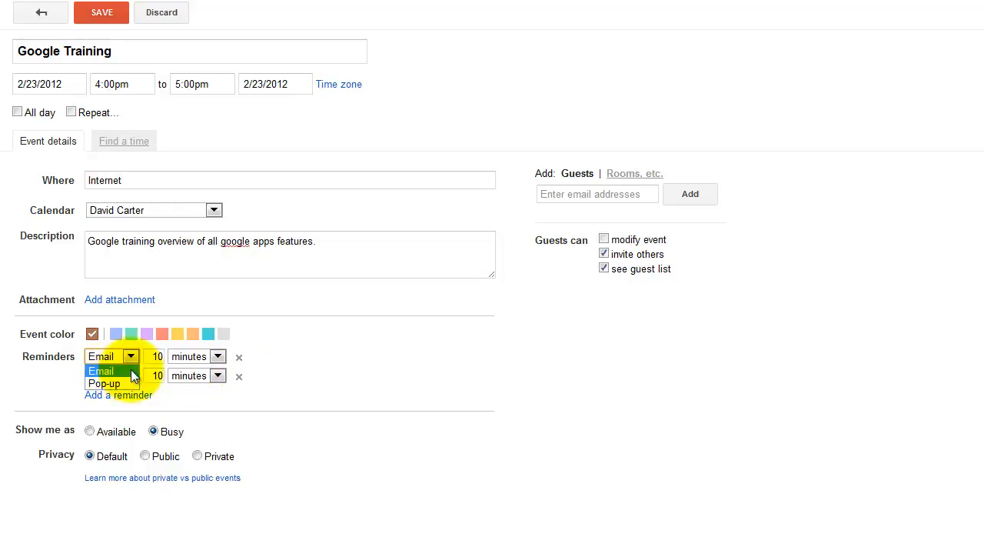
left_click(492, 373)
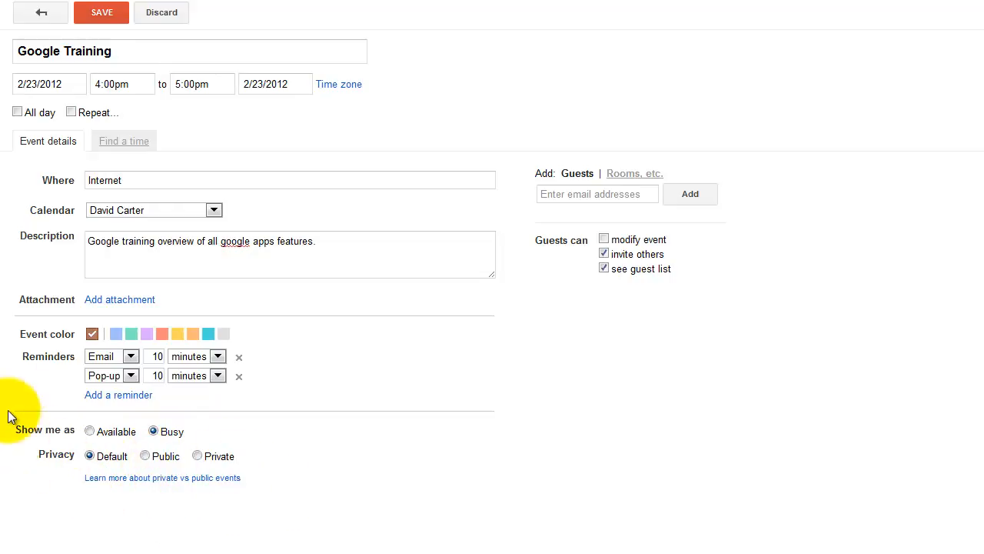
Step: Add the coworker suggested for "ed" to the event as a guest
left_click(580, 195)
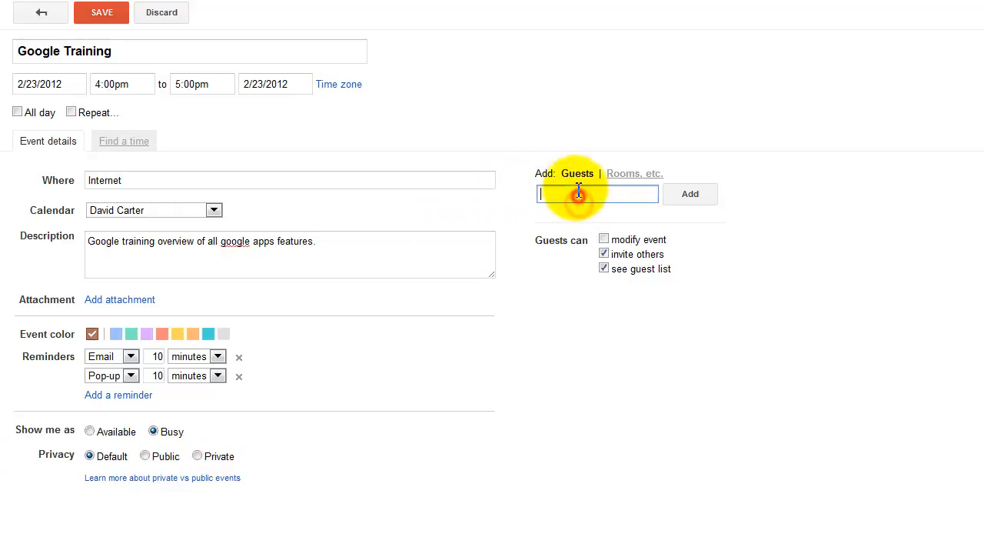
type("ed")
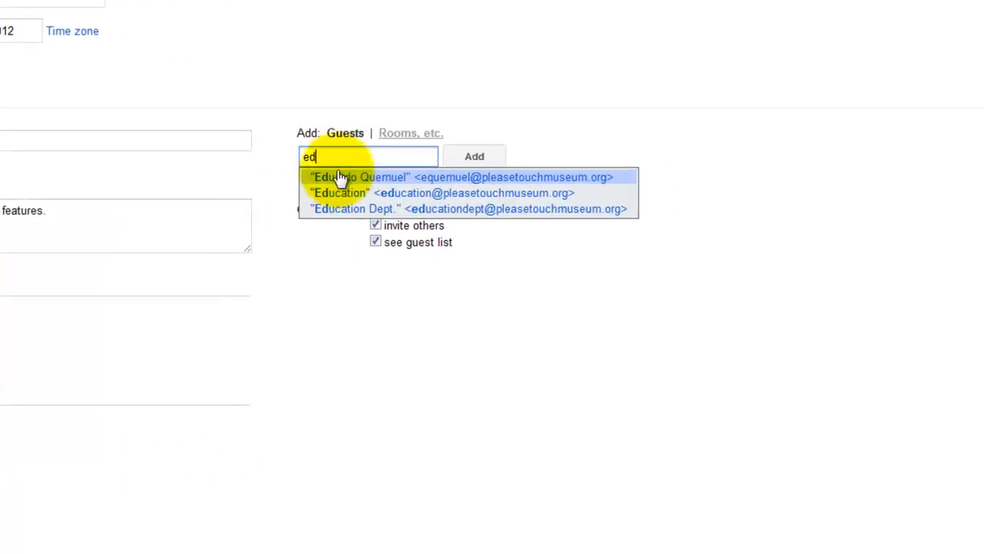
left_click(375, 179)
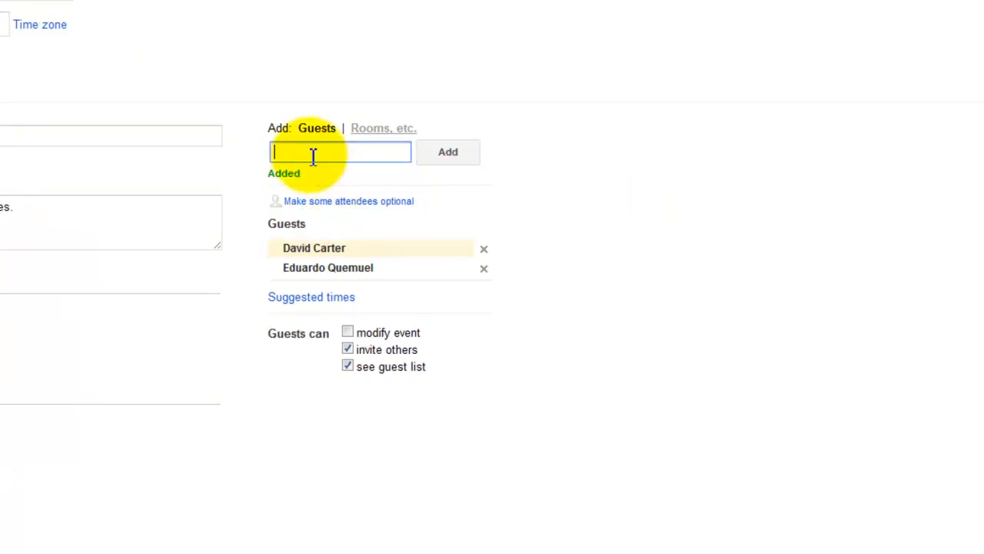
Step: Try to add the MIS group from the "mis" suggestions as an event guest
type("mis")
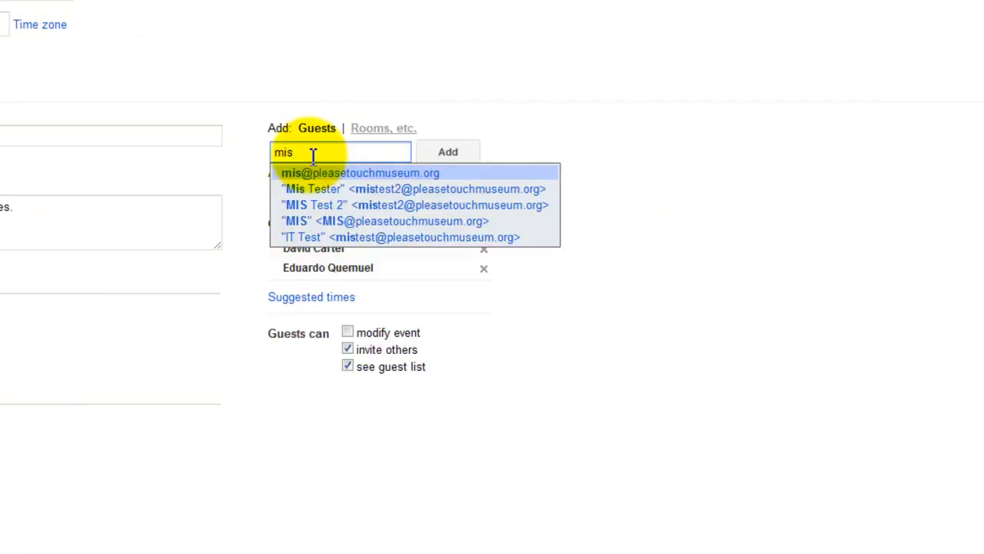
left_click(333, 221)
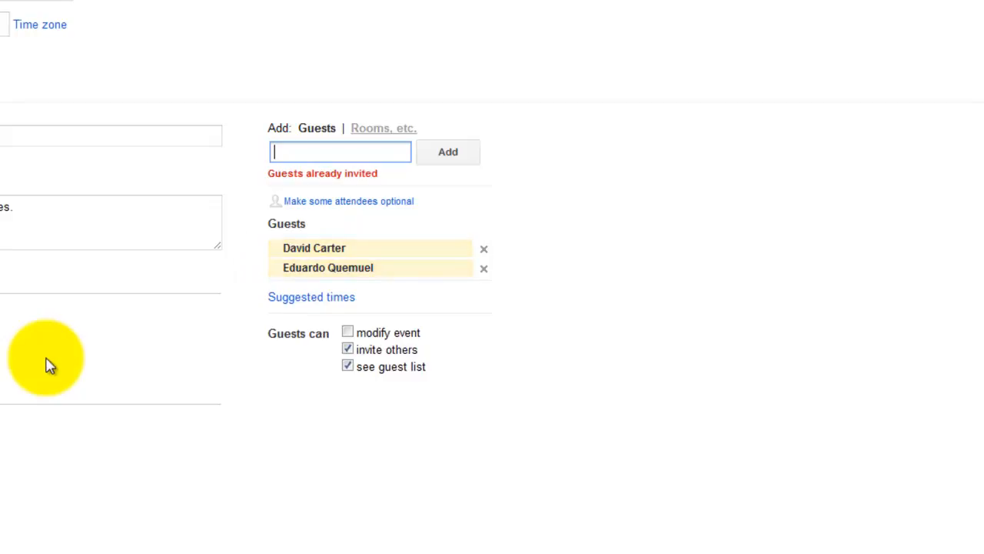
left_click(365, 152)
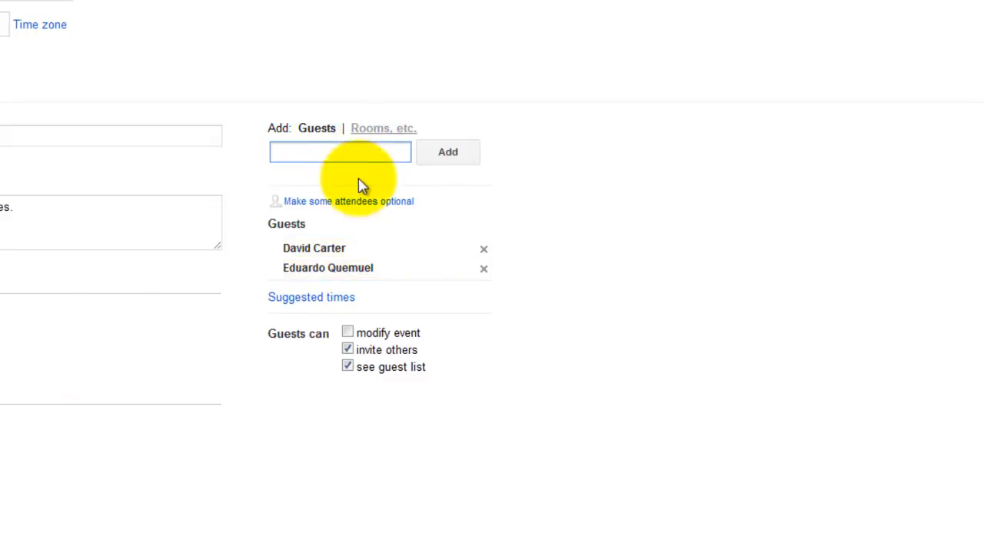
type("mis")
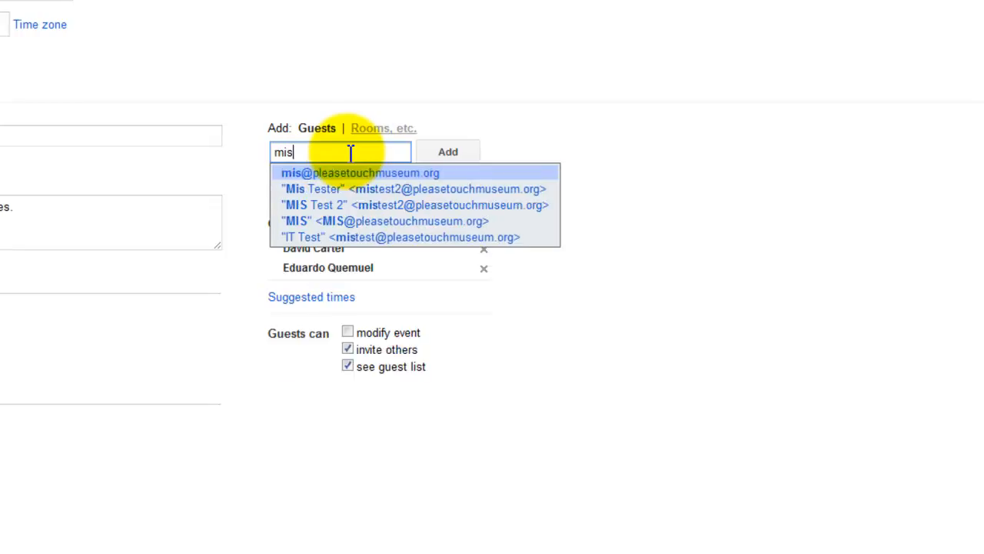
left_click(354, 222)
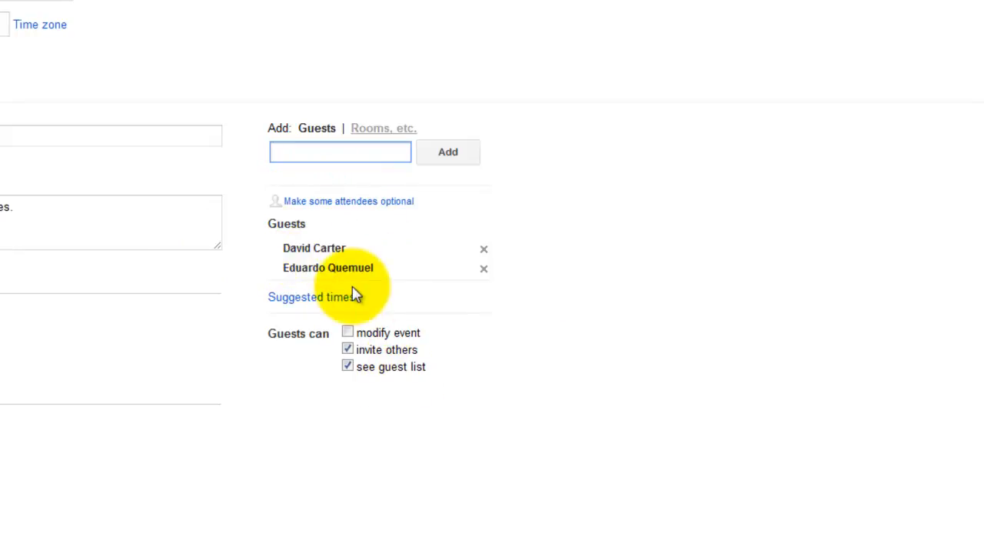
left_click(378, 156)
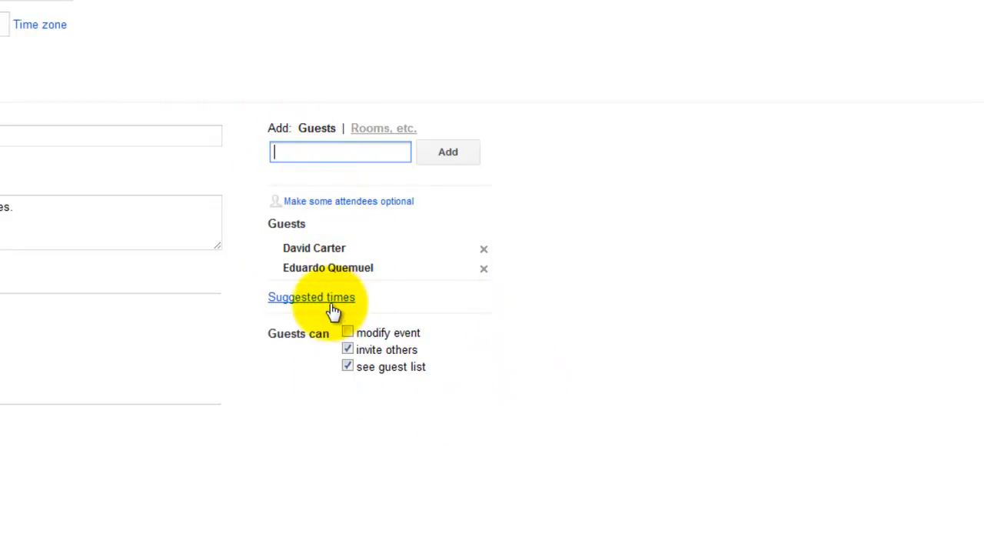
Step: Show the optional-attendee markers for the event's guests and review the suggested meeting times
left_click(316, 201)
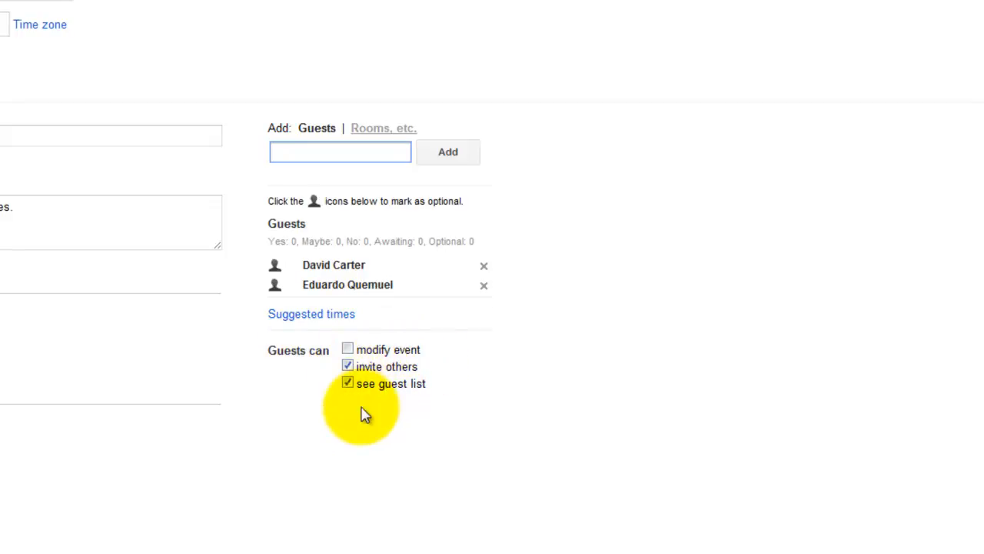
left_click(311, 315)
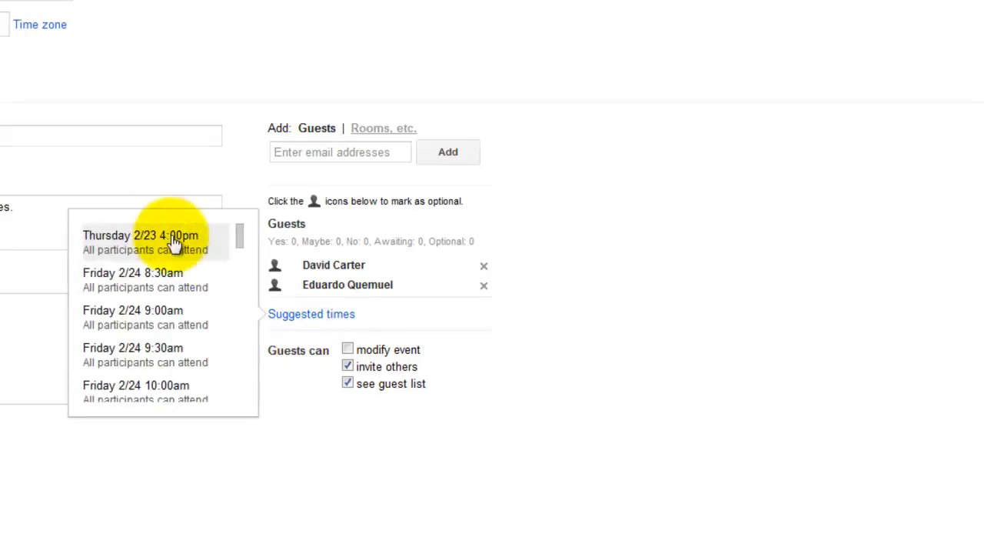
mouse_move(237, 238)
left_mouse_down()
mouse_move(247, 283)
mouse_move(250, 241)
left_mouse_up()
left_click(606, 273)
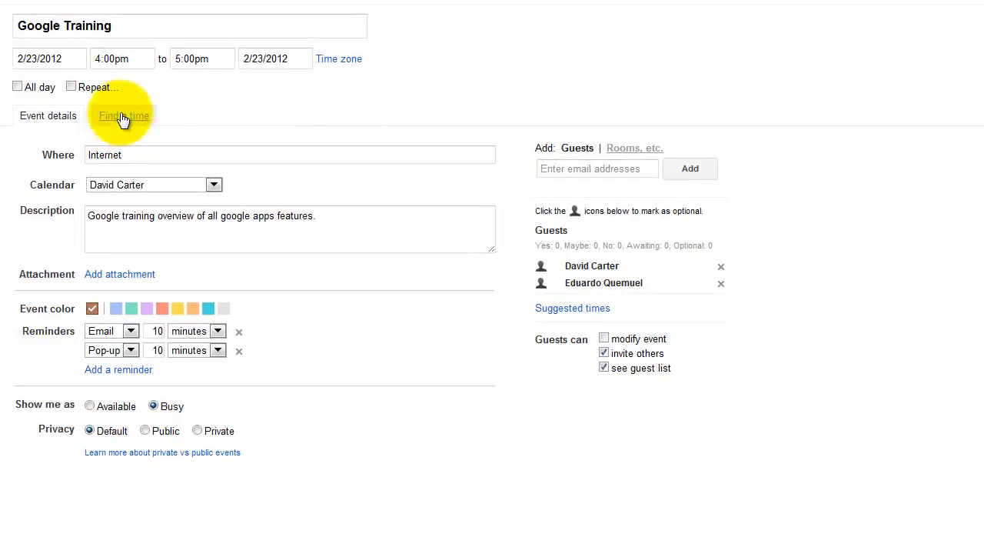
Step: Try several one-hour slots on February 23 against the guests' availability, ending on 4:00pm to 5:00pm
left_click(121, 117)
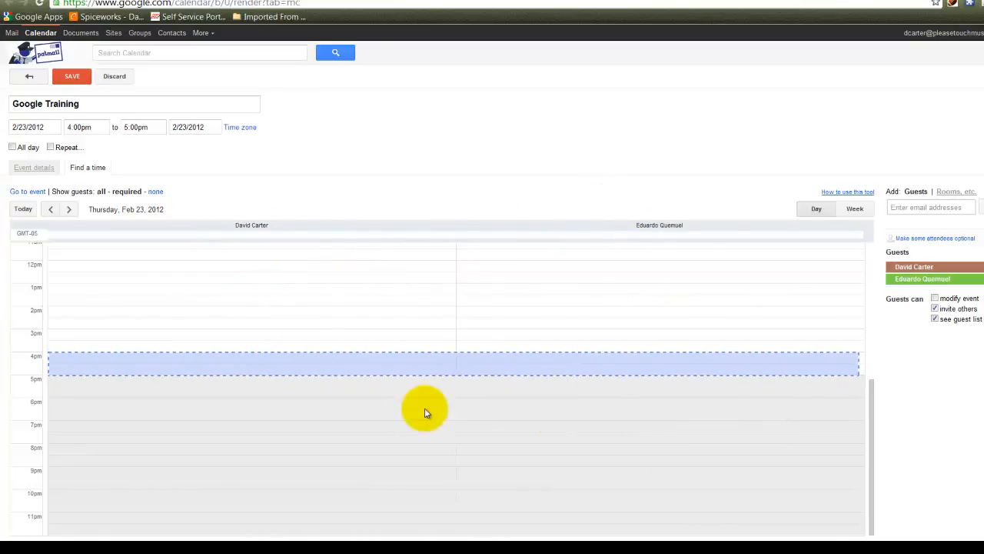
left_click(343, 326)
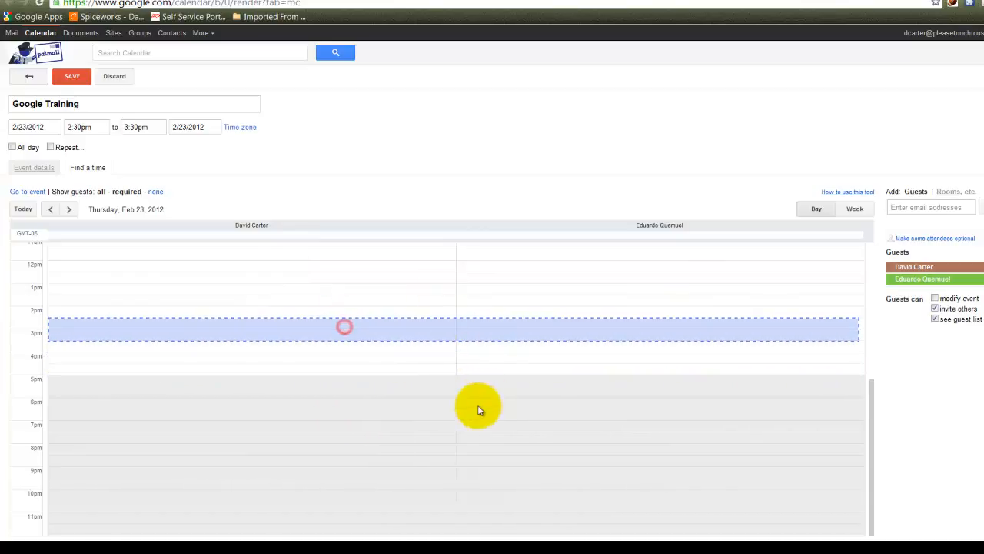
left_click(479, 405)
left_click(540, 306)
left_click(500, 454)
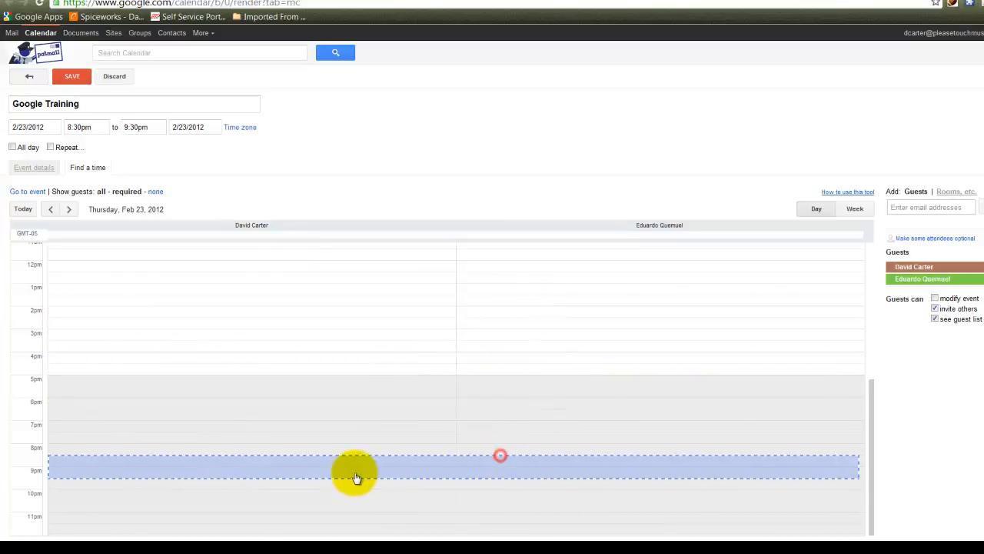
left_click(325, 345)
left_click(355, 263)
left_click(369, 382)
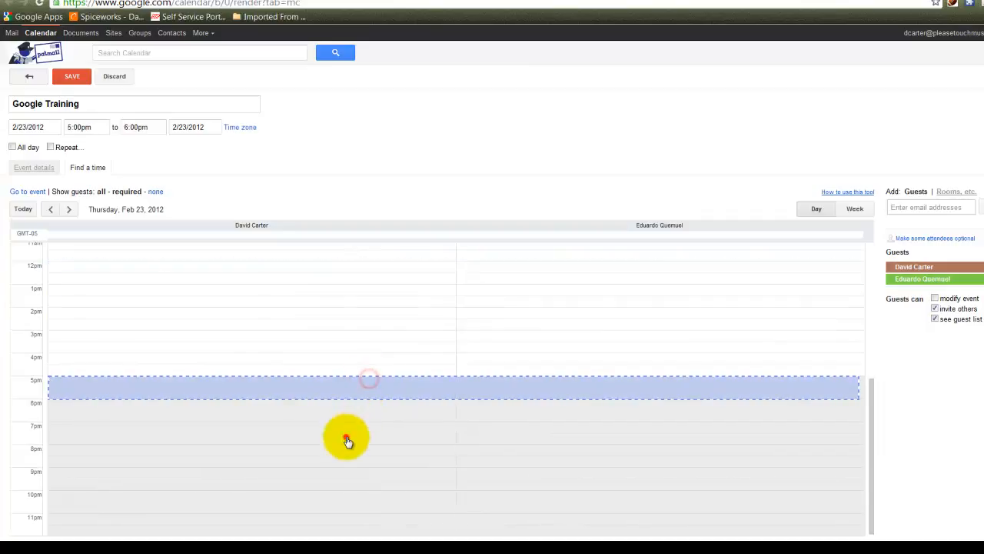
left_click(345, 437)
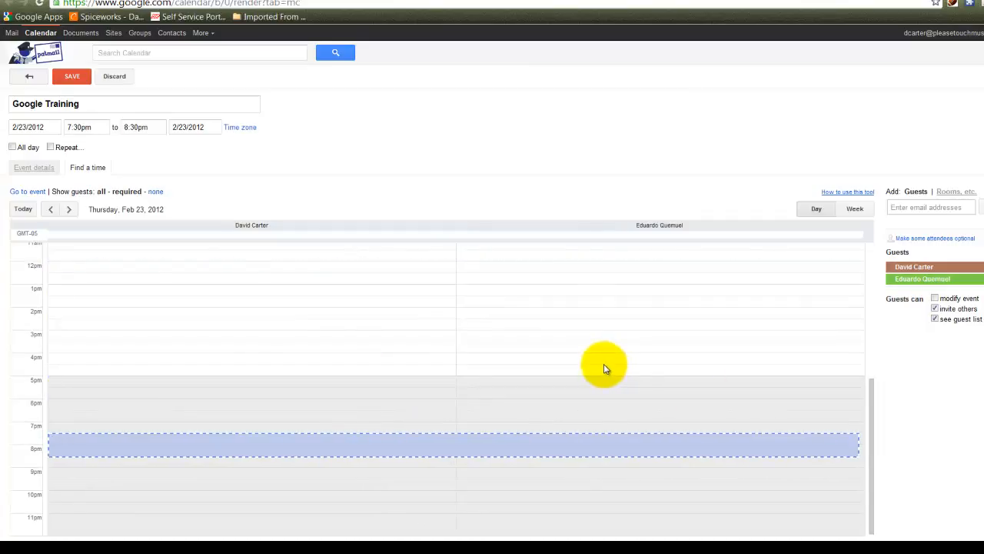
left_click(354, 340)
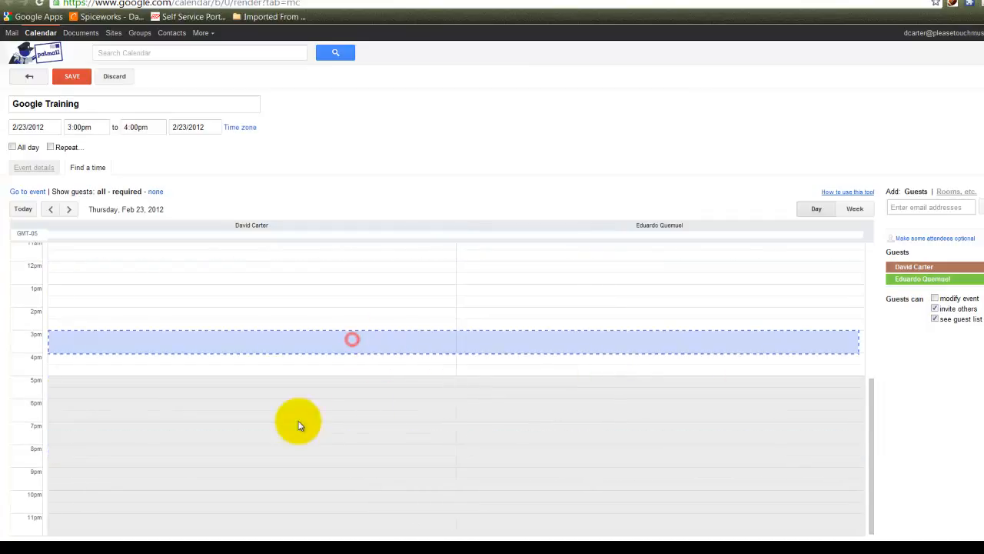
left_click(117, 365)
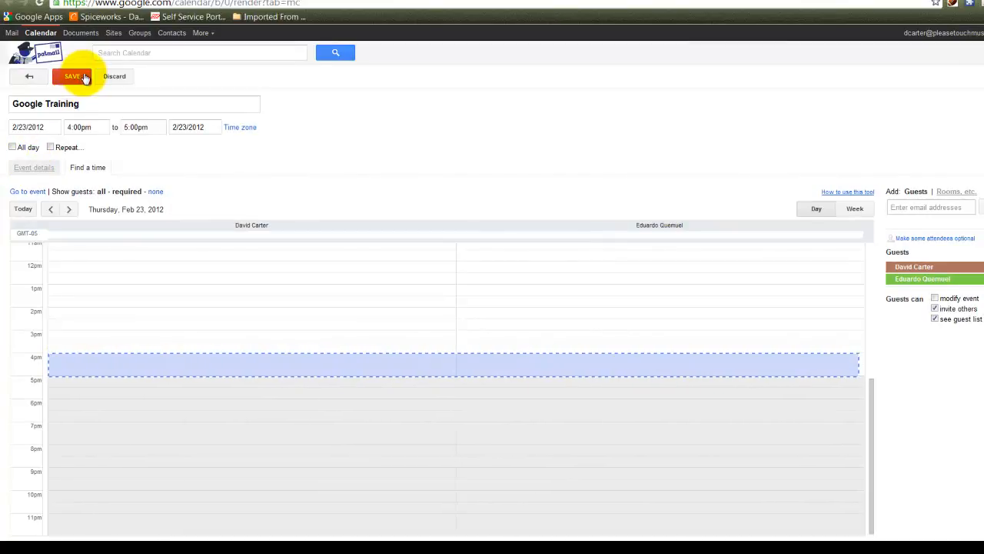
Step: Save the Google Training event and send invitations to its guests
left_click(73, 77)
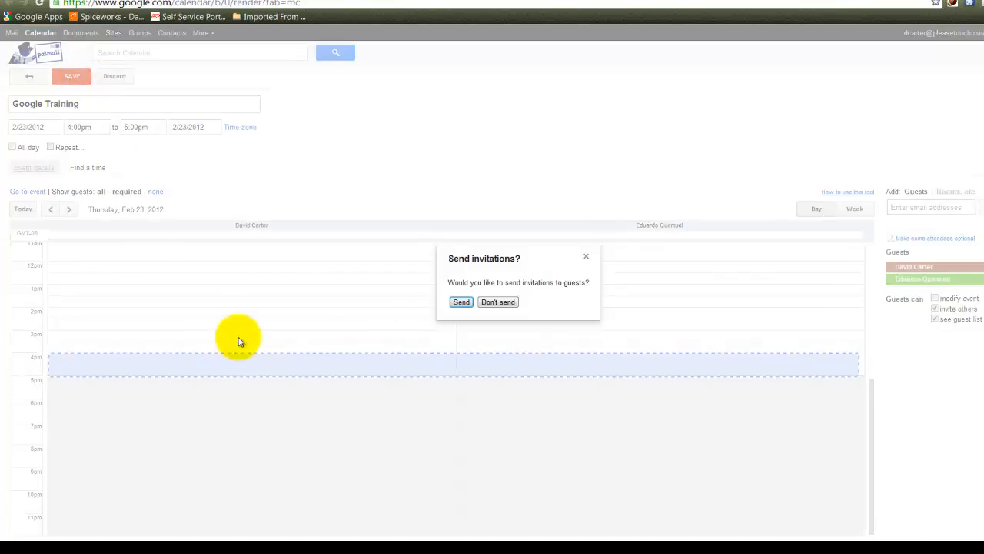
left_click(460, 302)
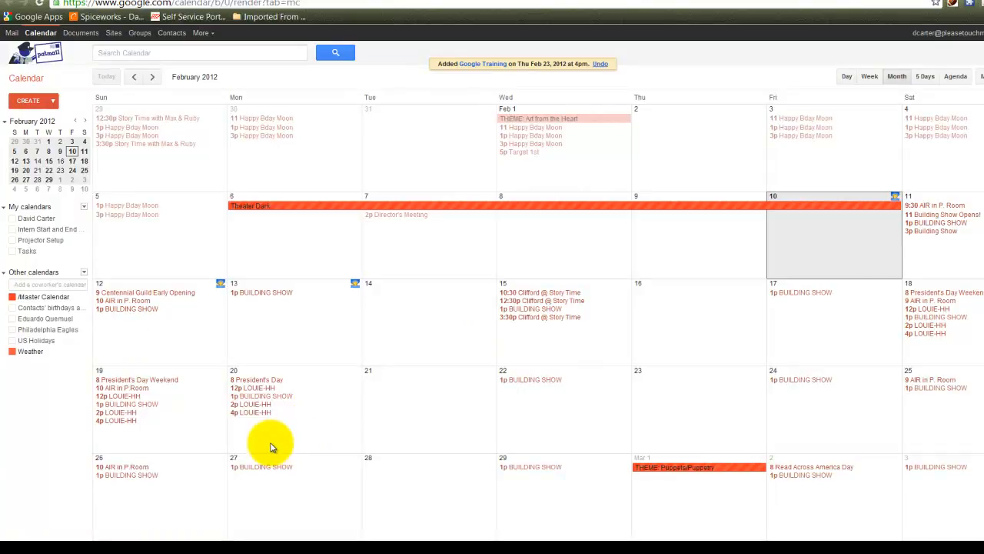
Step: Display the owner's personal calendar in the month view and change its color to dark green
left_click(12, 218)
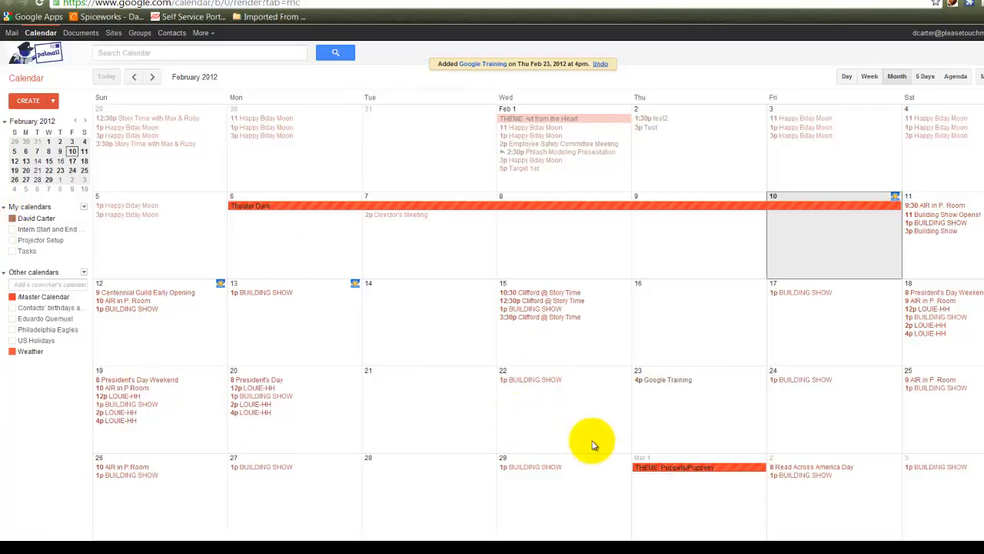
left_click(84, 218)
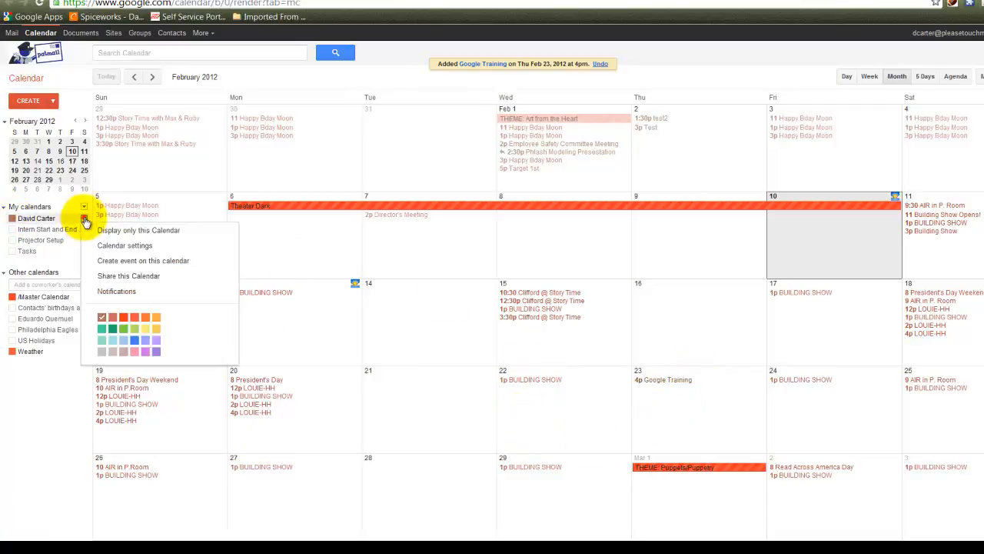
left_click(114, 339)
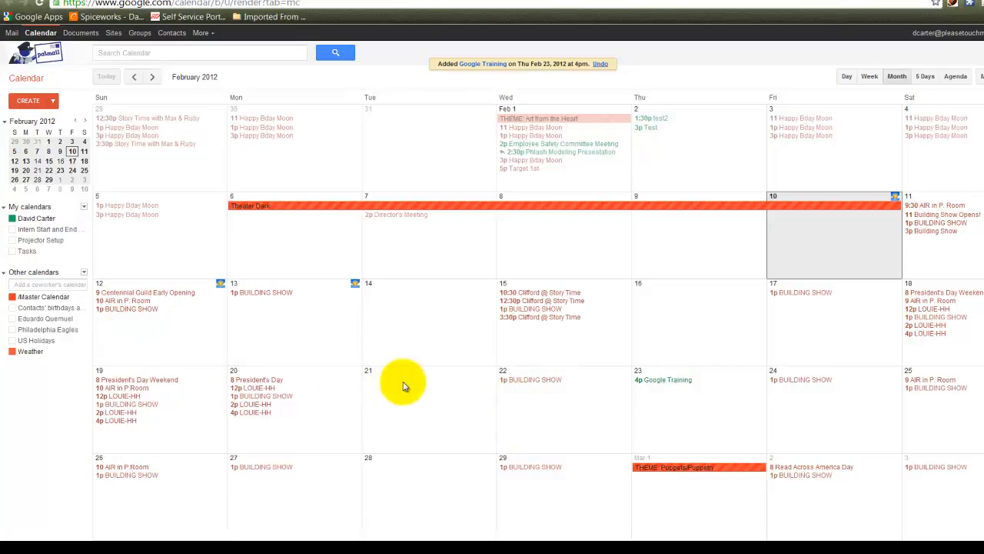
Step: Email the guest awaiting response to Google Training the message "Tomorrow at 3:00 would better for me." and return to the calendar
left_click(669, 383)
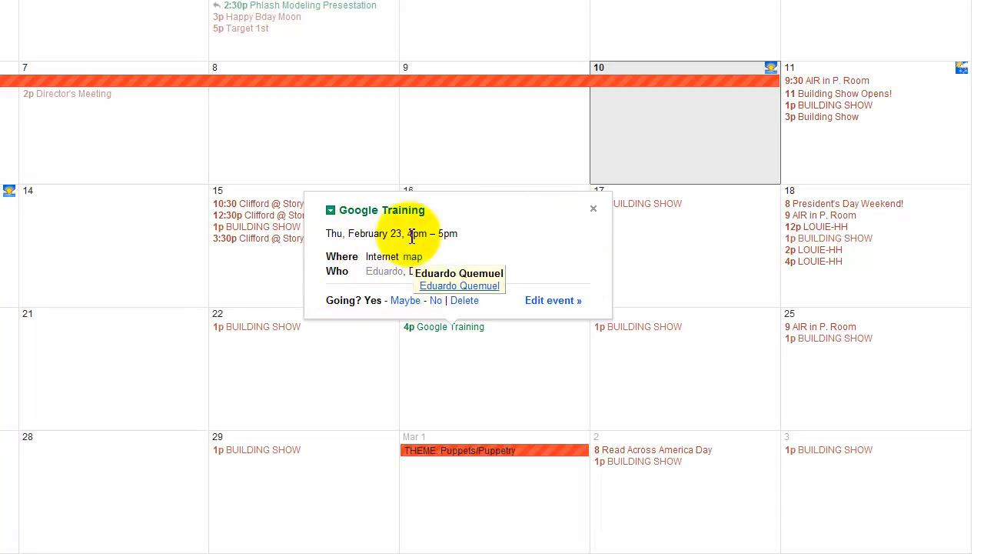
left_click(552, 300)
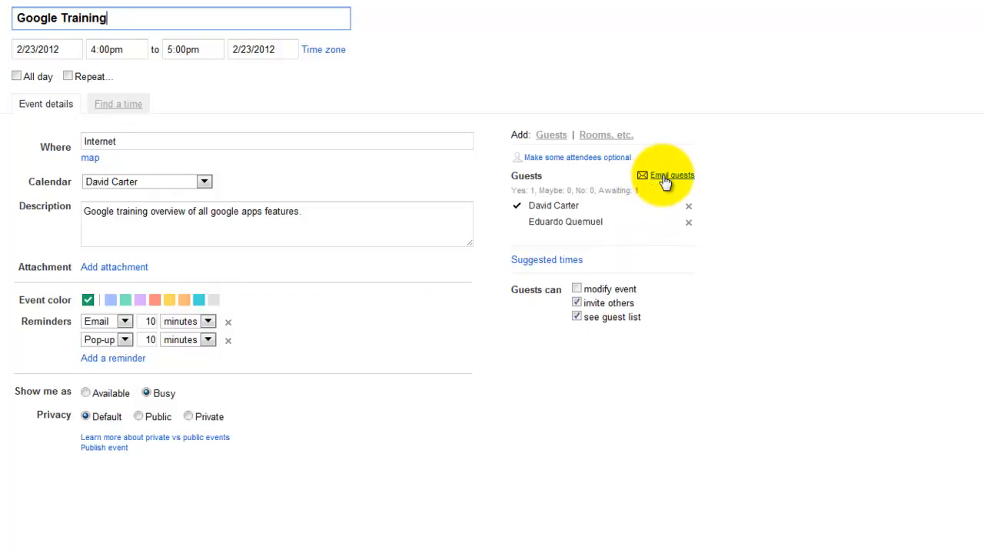
left_click(665, 175)
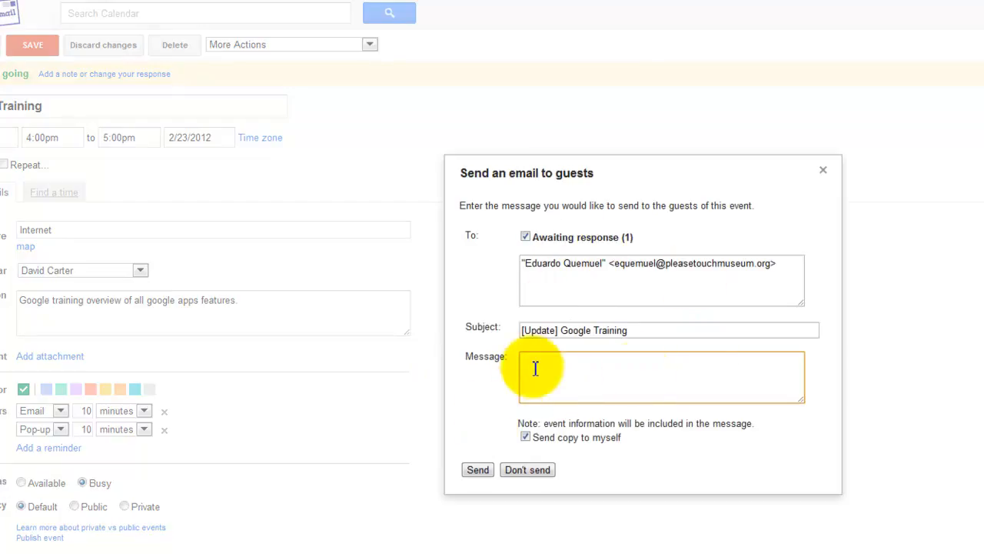
left_click(569, 385)
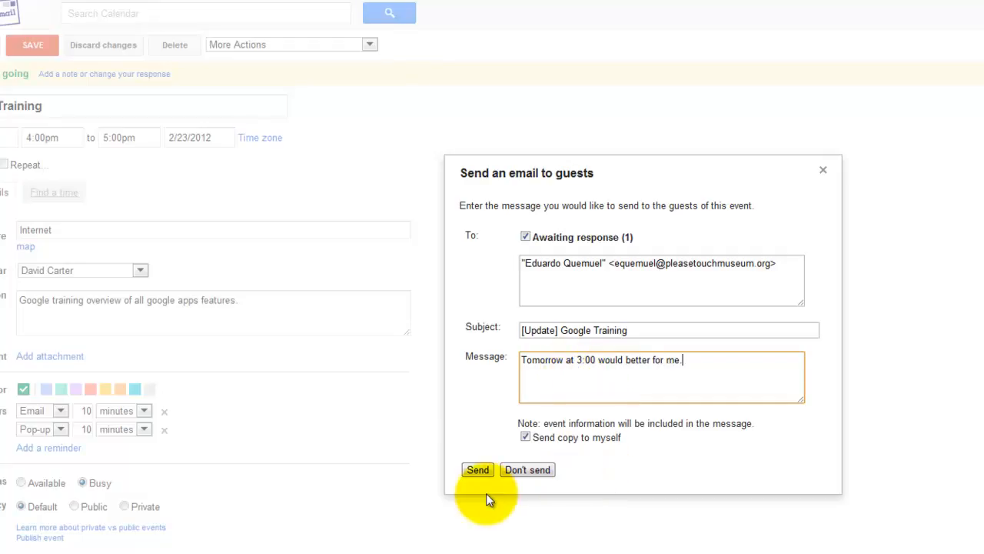
left_click(473, 471)
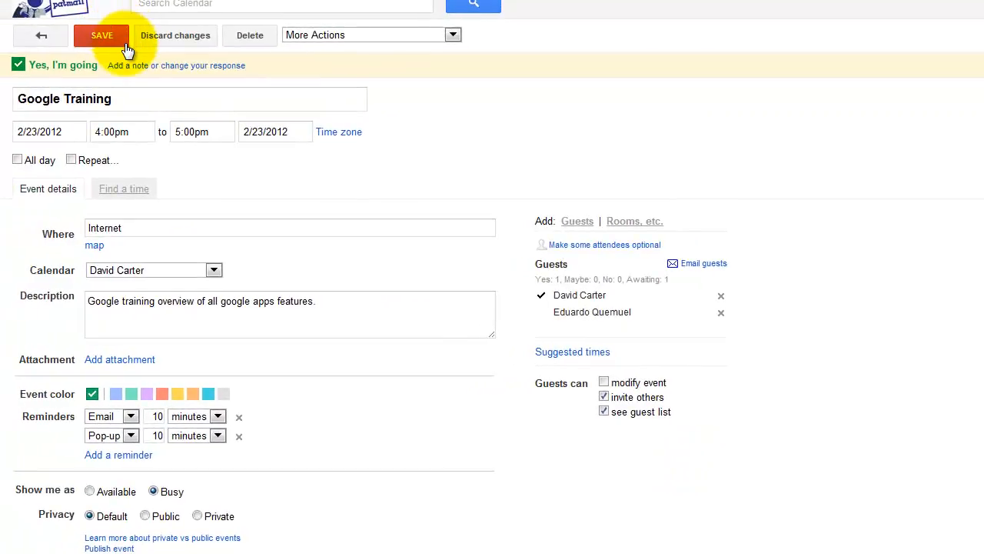
left_click(127, 50)
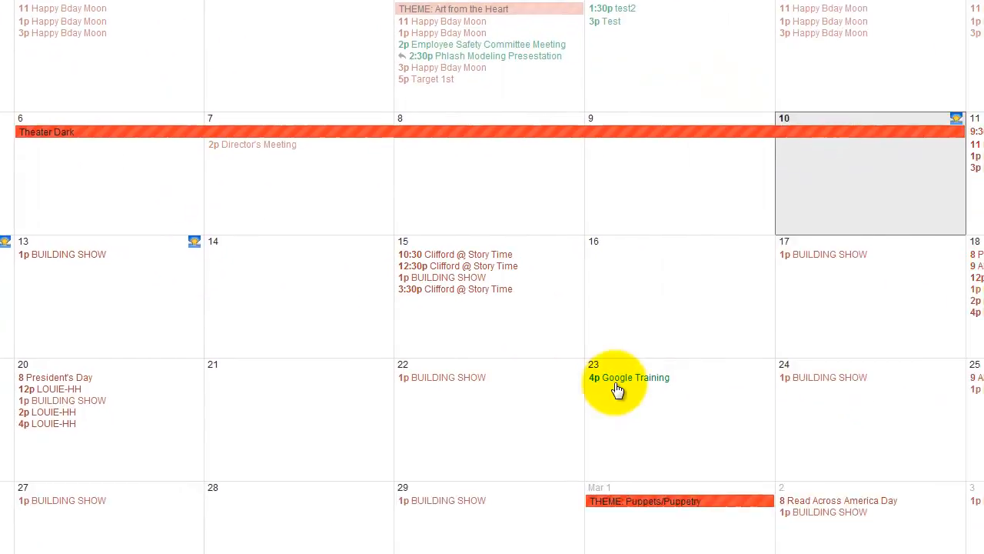
Step: Make a duplicate of the Google Training event and discard the unsaved copy
left_click(615, 389)
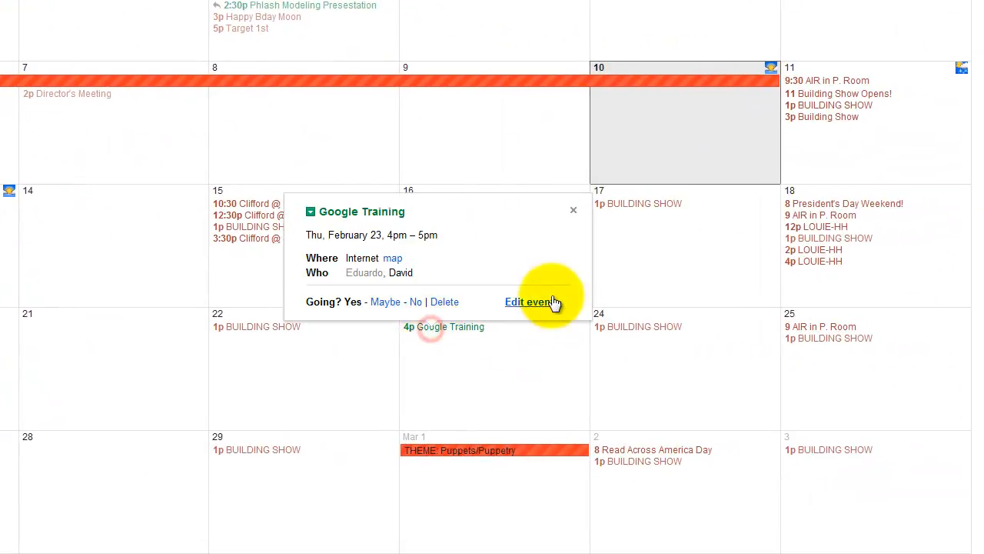
left_click(746, 355)
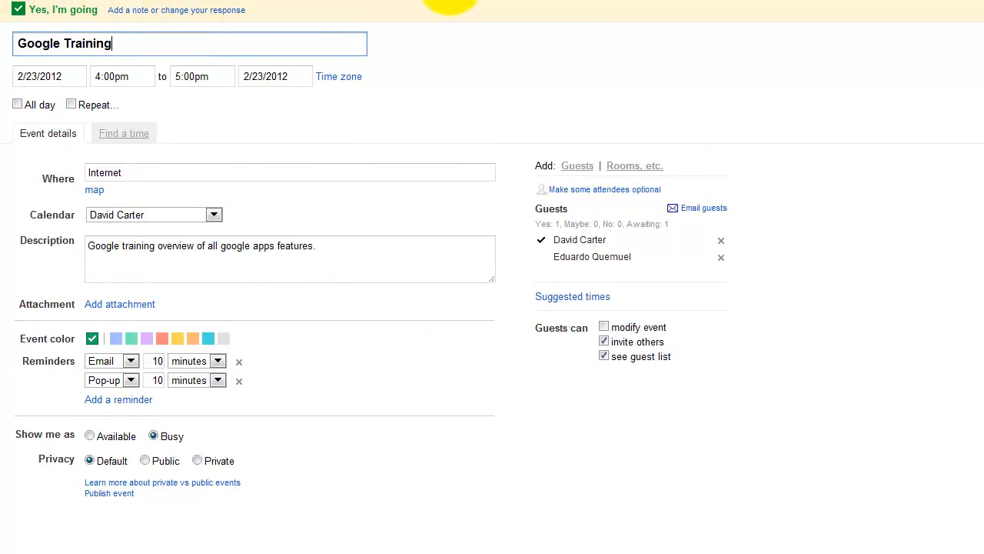
left_click(451, 3)
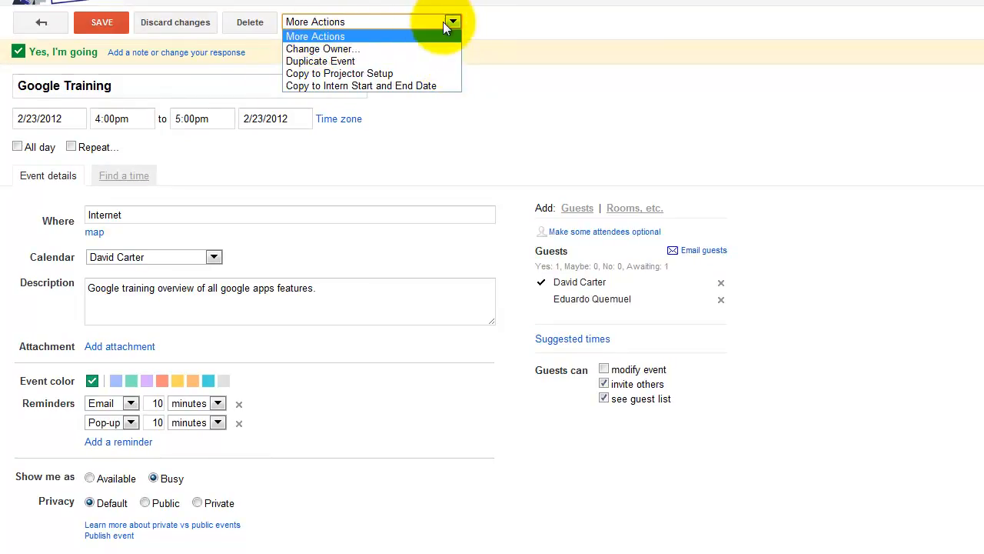
left_click(343, 64)
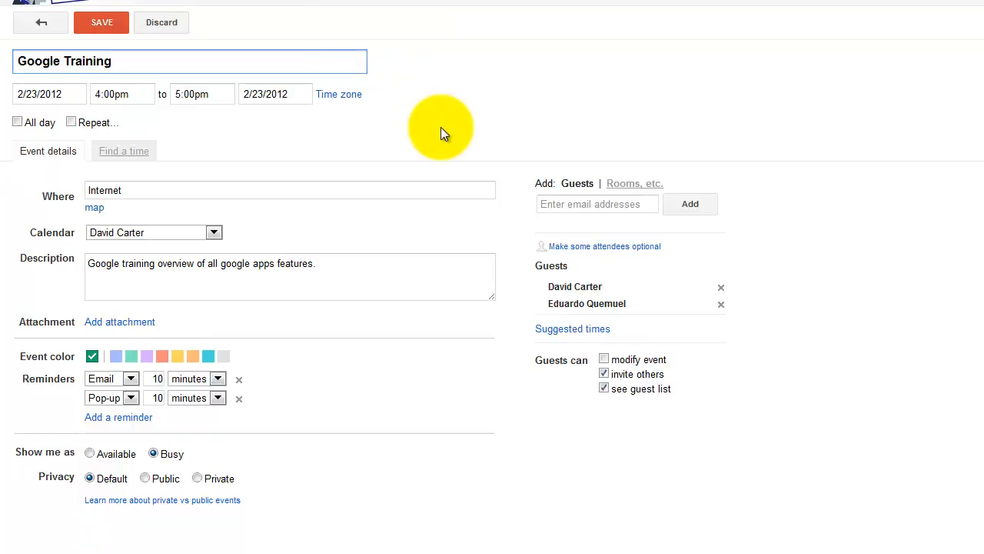
left_click(101, 22)
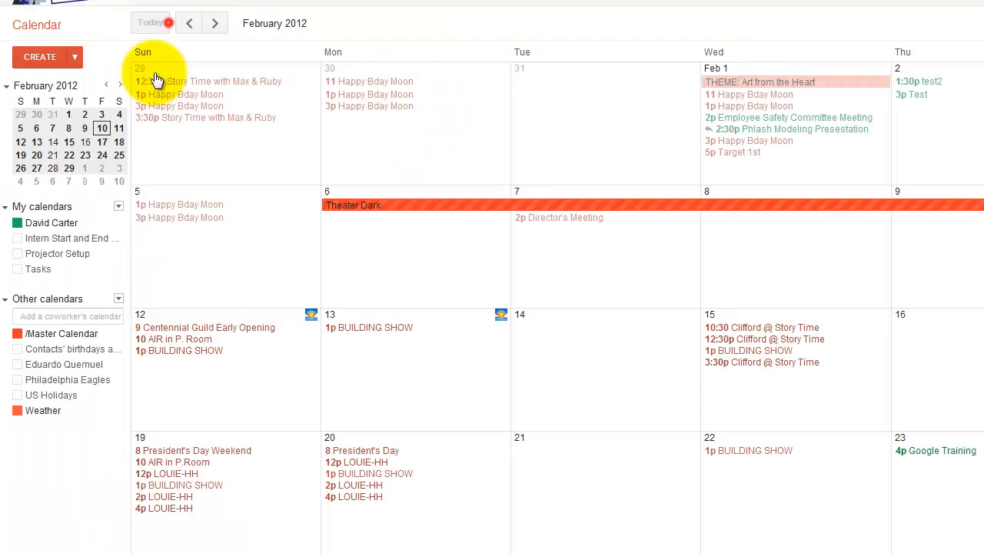
Step: Reopen the February 23 Google Training event and email its guest the message "This event is being canceled."
left_click(930, 451)
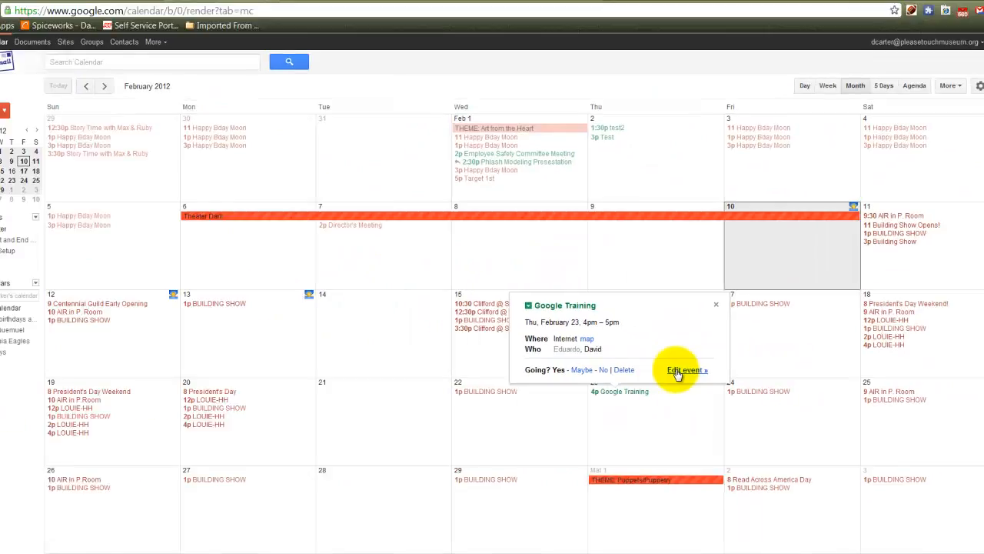
left_click(918, 391)
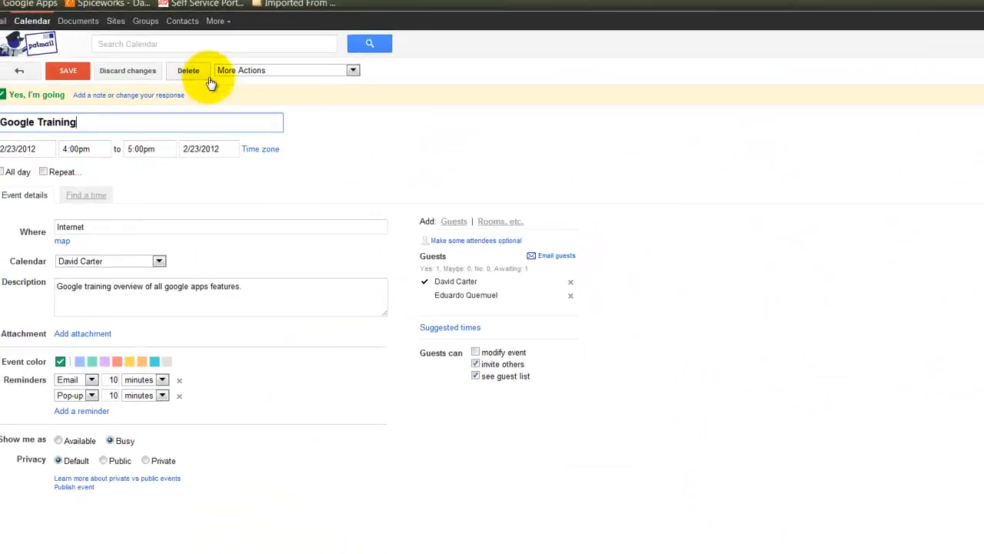
left_click(353, 70)
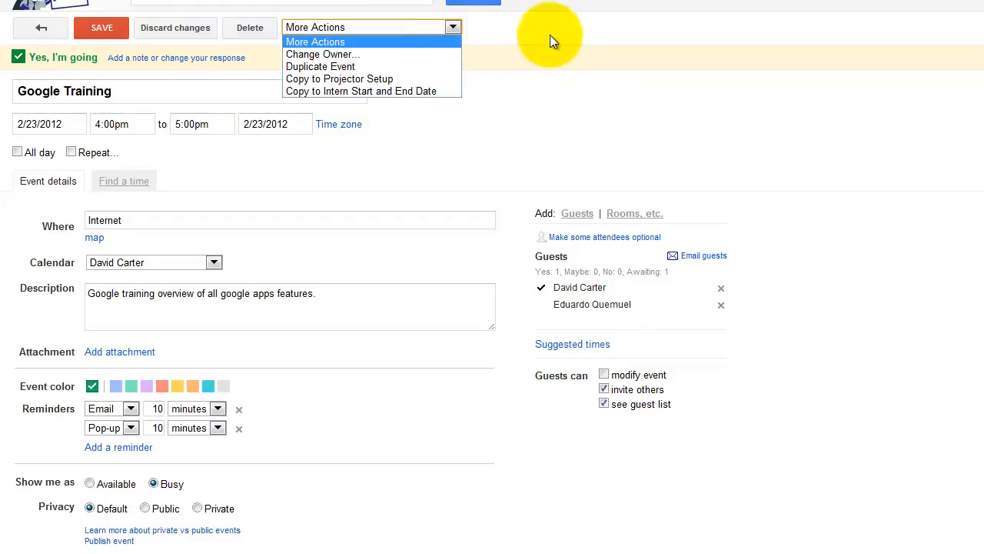
left_click(611, 43)
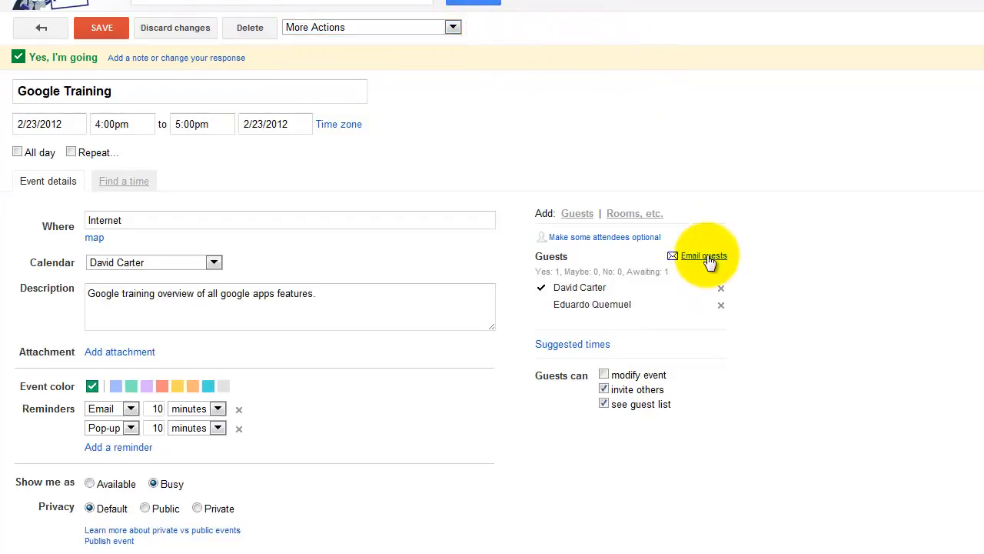
left_click(703, 255)
left_click(682, 377)
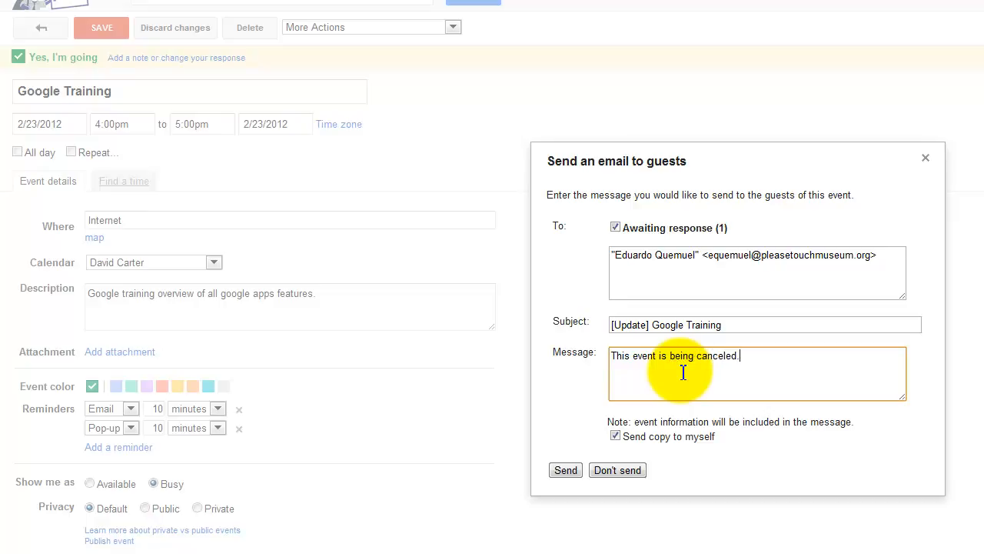
left_click(572, 469)
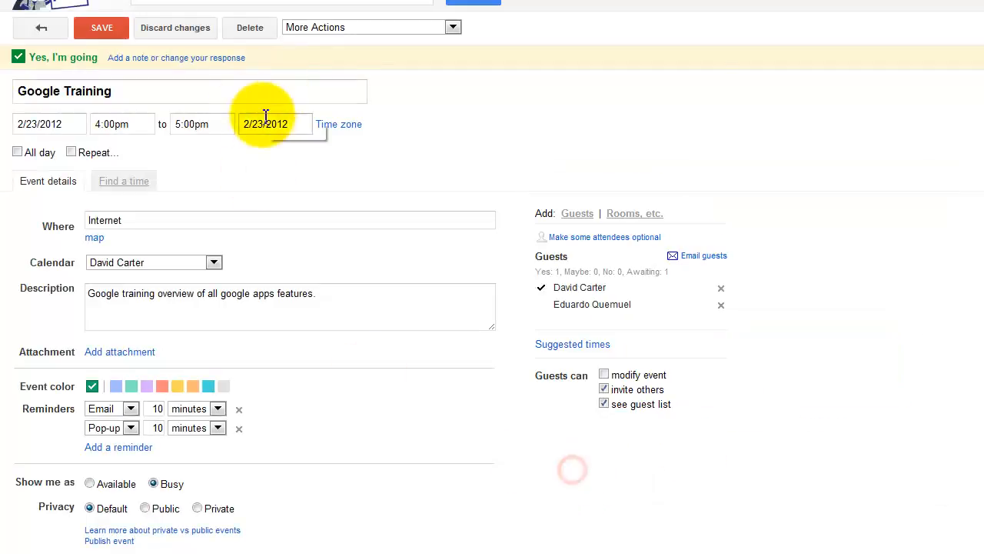
Step: Delete the Google Training event and notify its guests of the cancellation
left_click(453, 27)
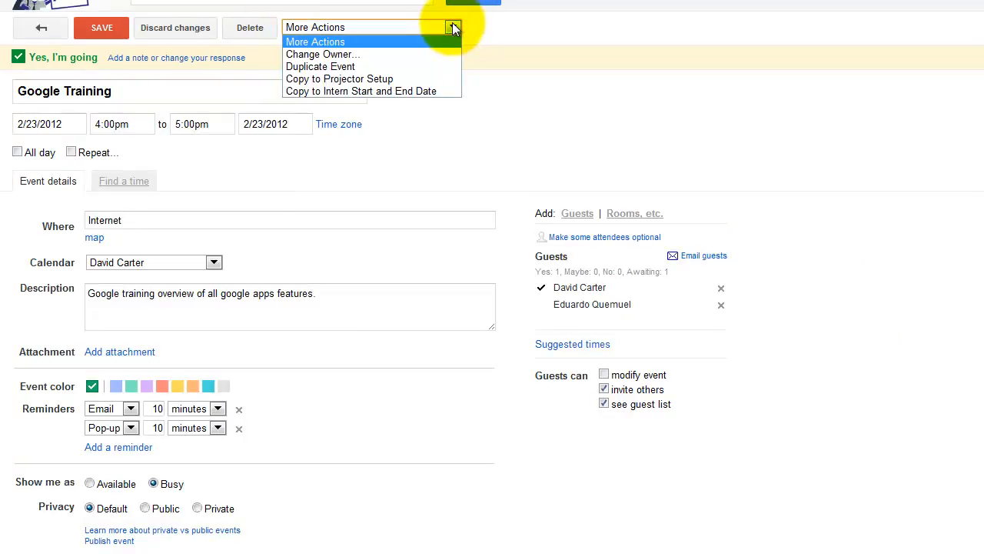
left_click(250, 27)
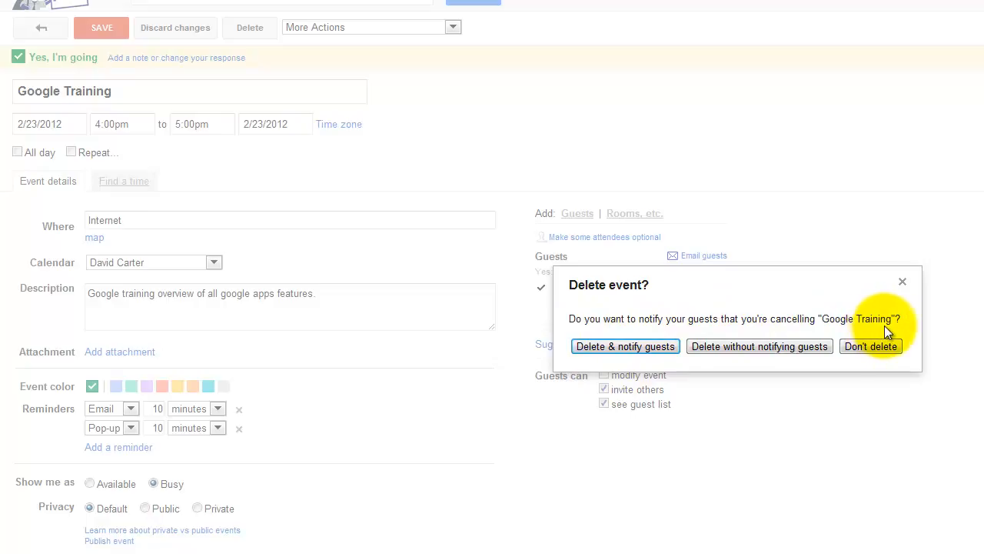
left_click(645, 350)
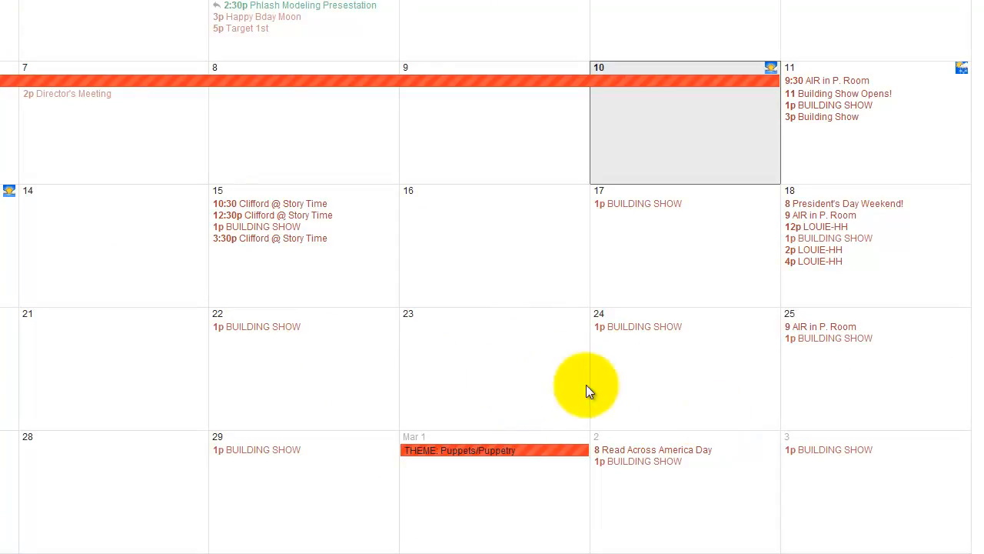
Step: Create a task named "Email task list" due Friday, February 24, leaving its note empty
left_click(682, 360)
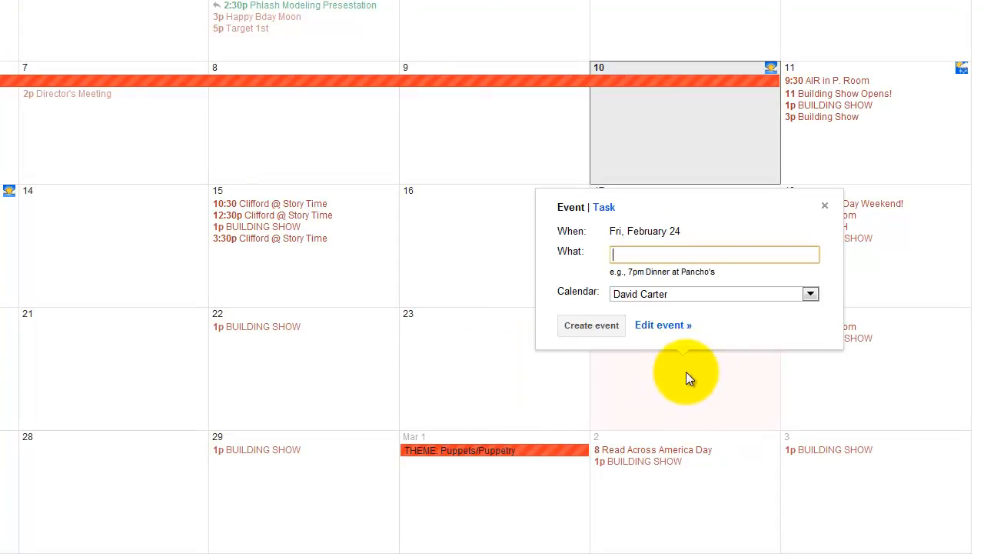
left_click(604, 207)
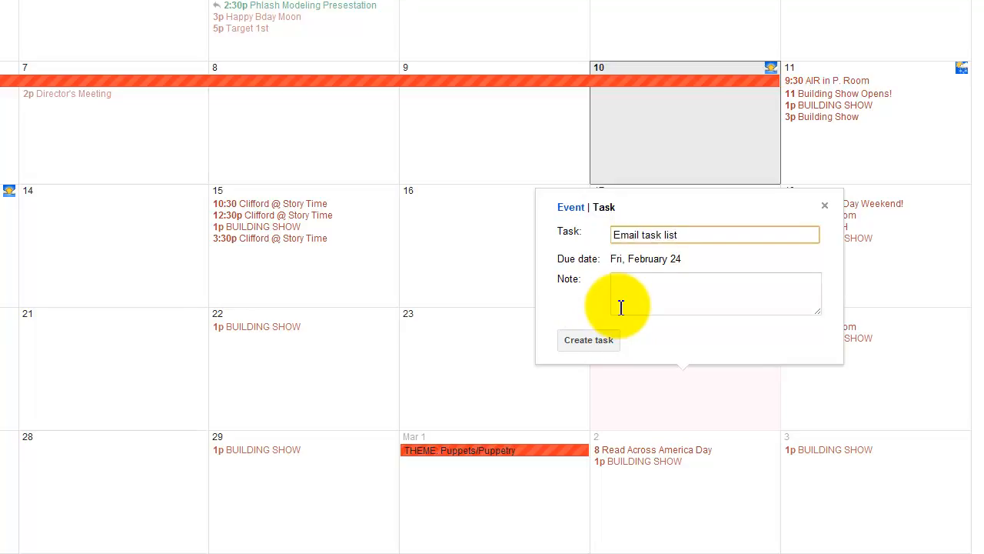
key("Tab")
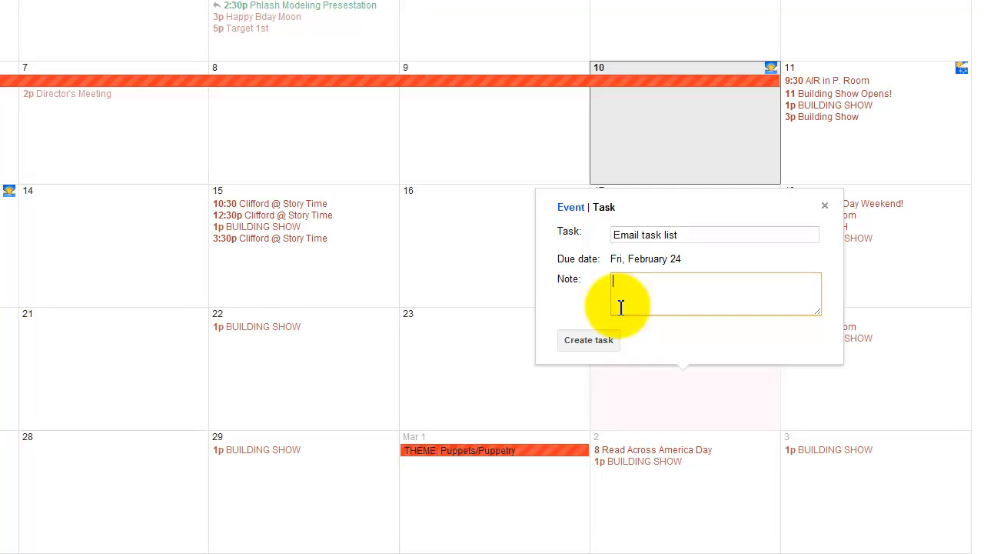
left_click(586, 344)
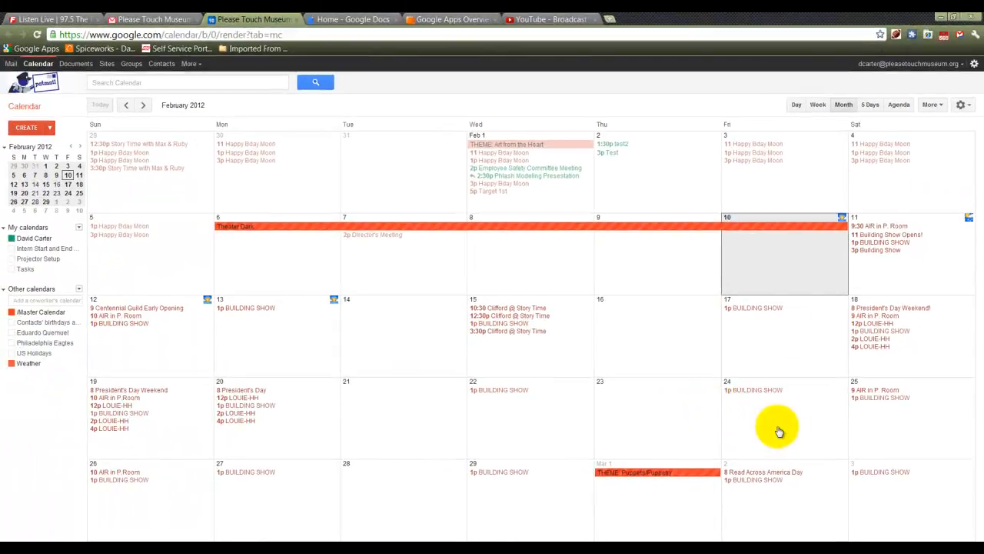
Step: Show the Tasks calendar in the month view and mark the Calendar task in the task list as completed
left_click(766, 419)
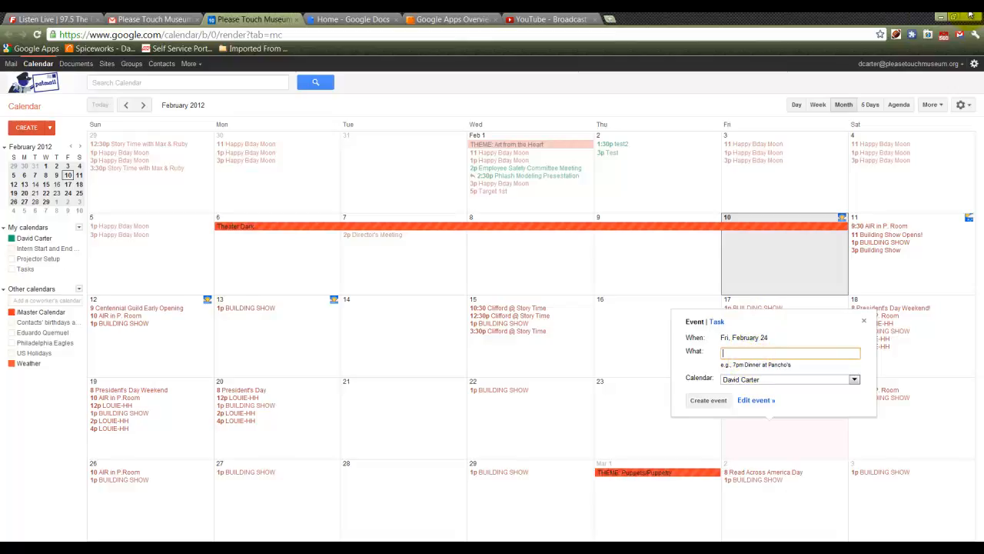
left_click(863, 321)
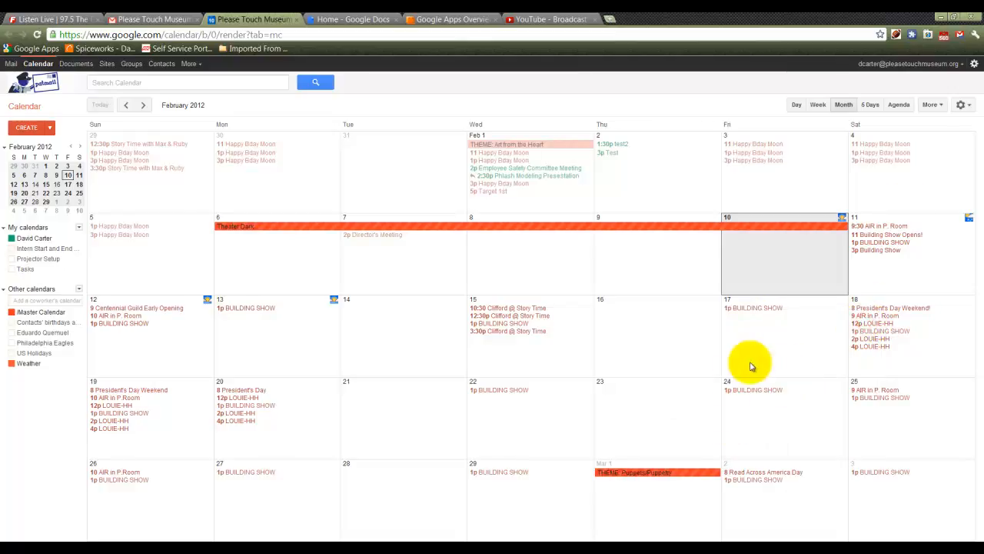
left_click(12, 271)
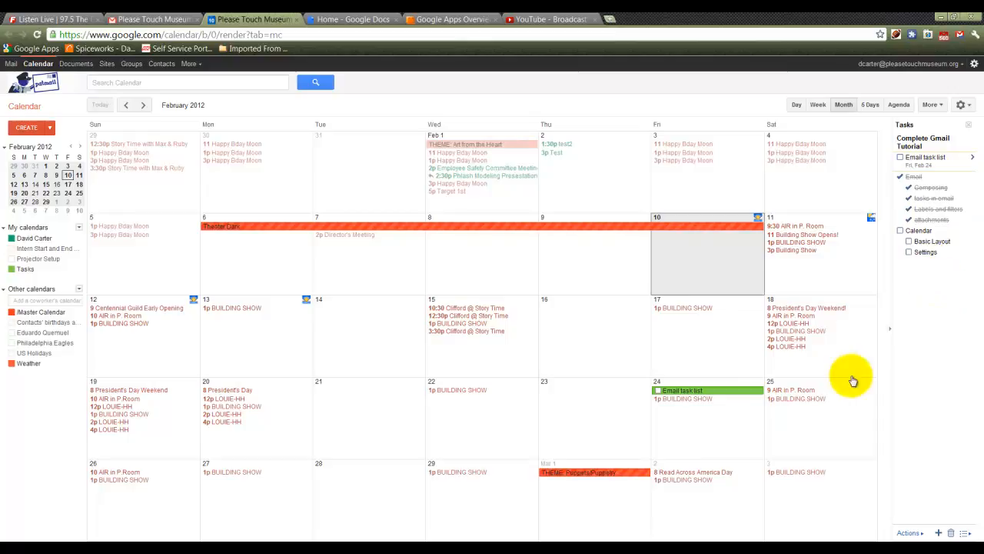
left_click(660, 391)
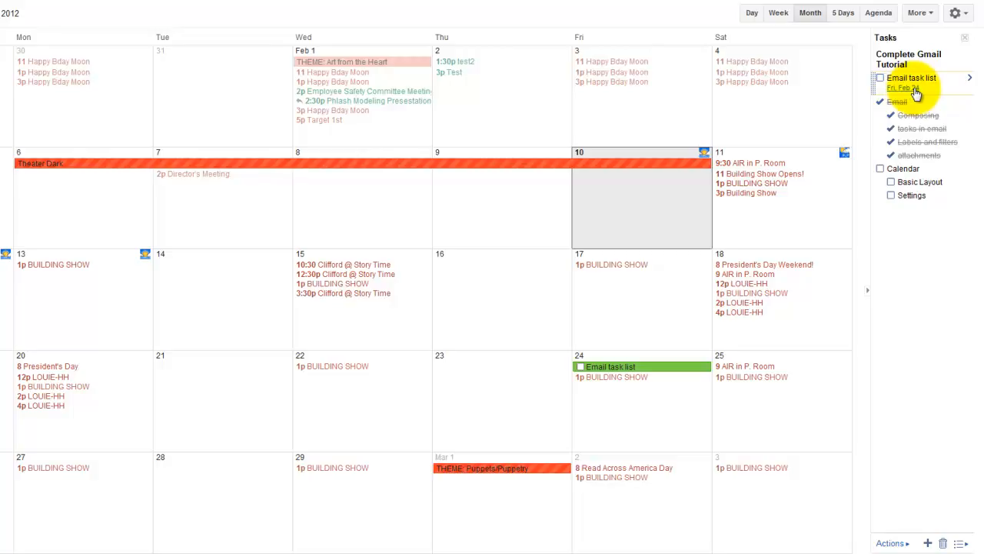
left_click(880, 169)
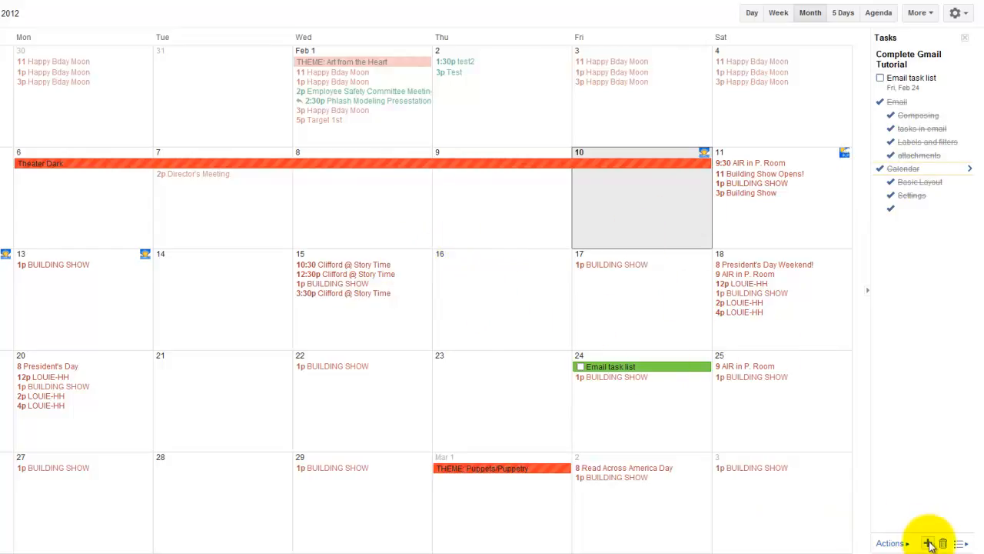
Step: Switch to the account's default task list and return to the Complete Gmail Tutorial list
left_click(965, 544)
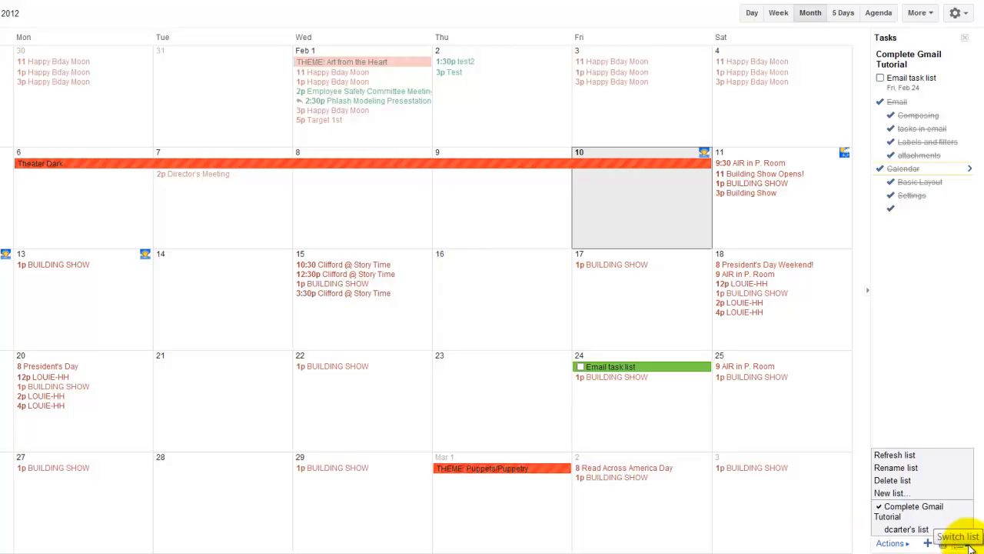
left_click(930, 529)
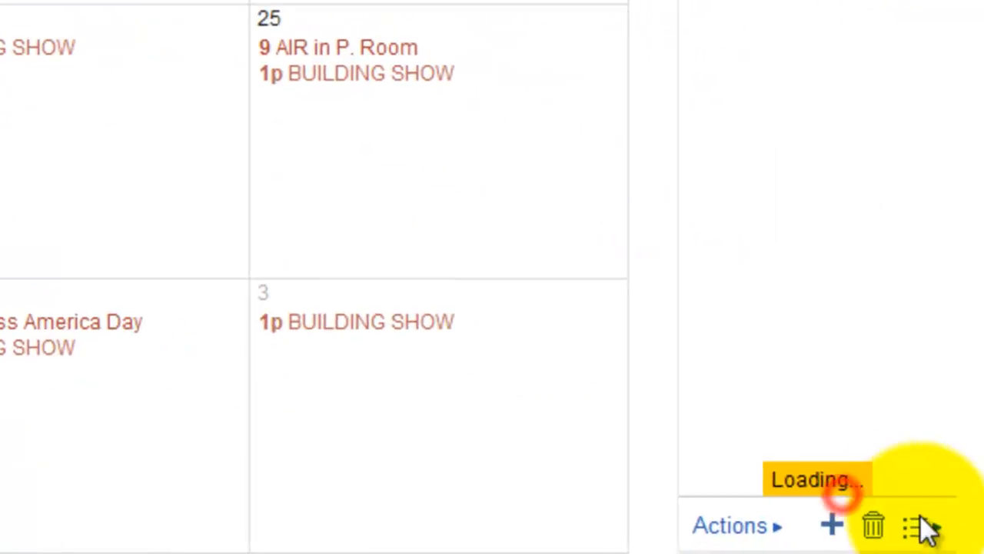
left_click(927, 530)
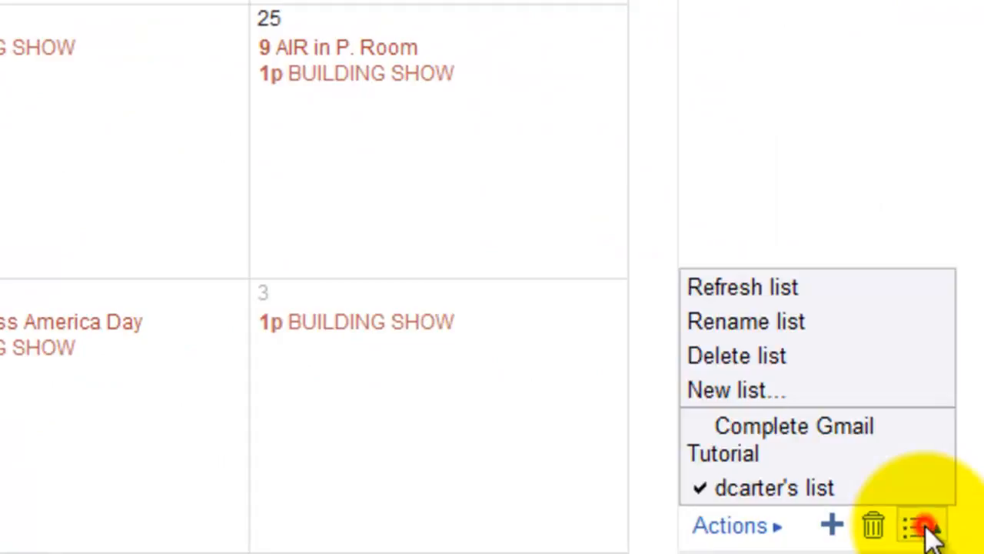
left_click(806, 452)
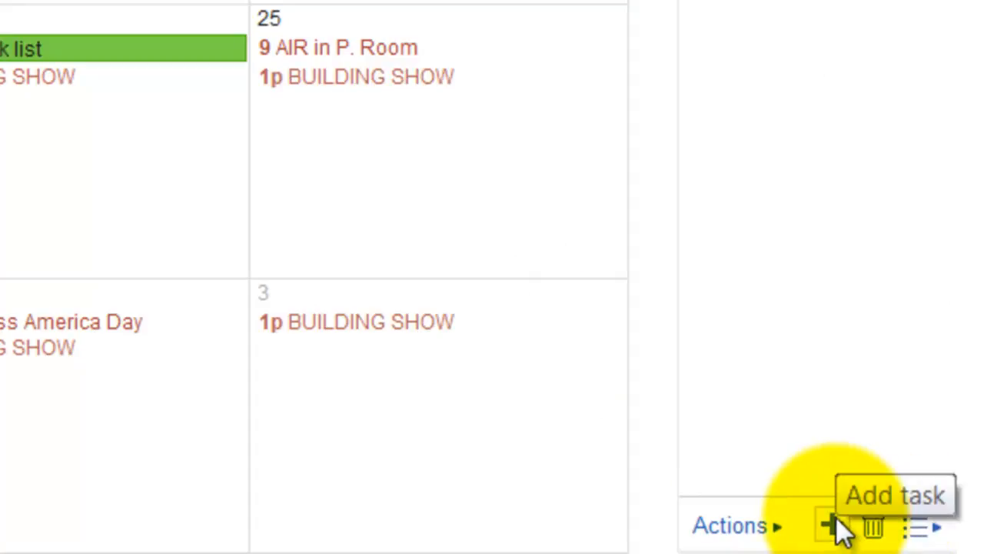
Step: Un-indent the blank completed item at the end of the Complete Gmail Tutorial list
left_click(769, 529)
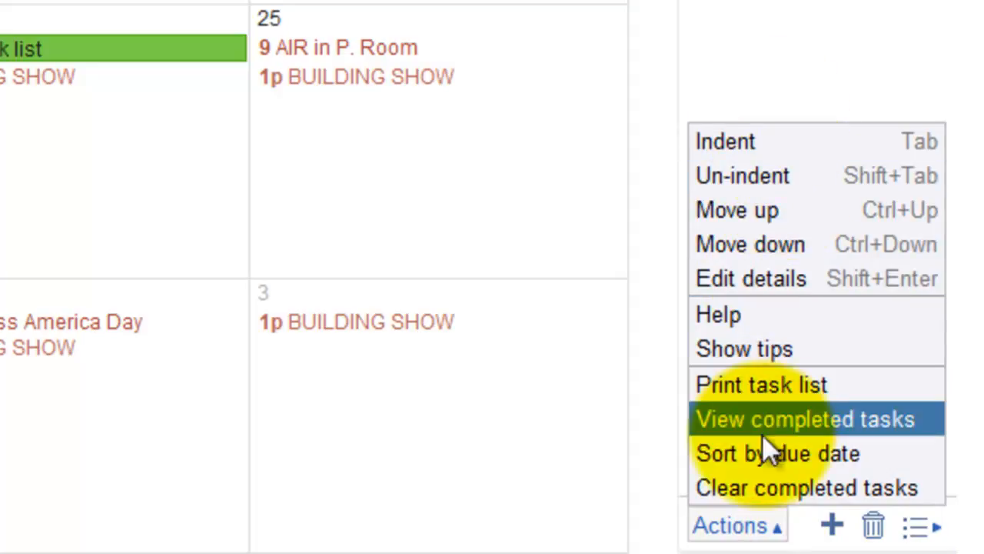
left_click(905, 286)
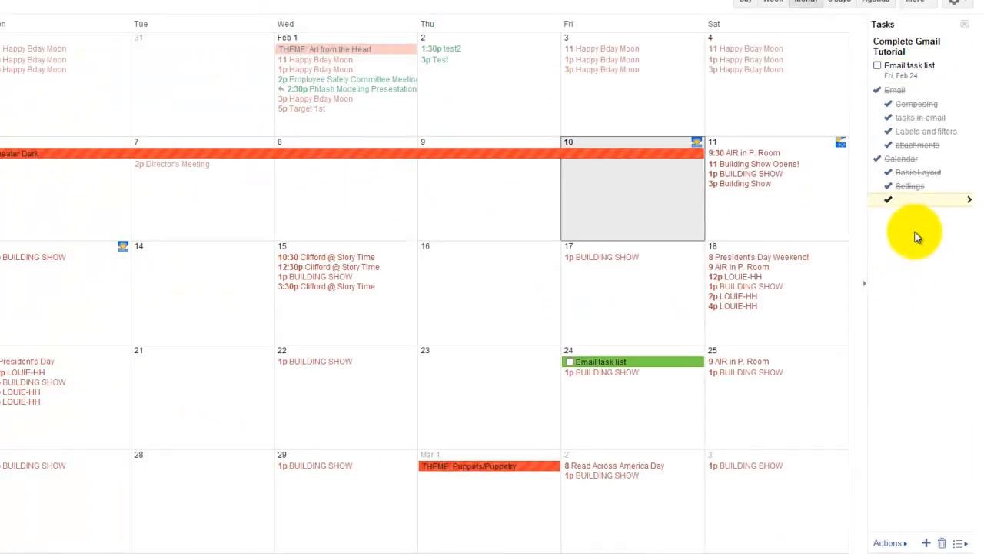
left_click(889, 542)
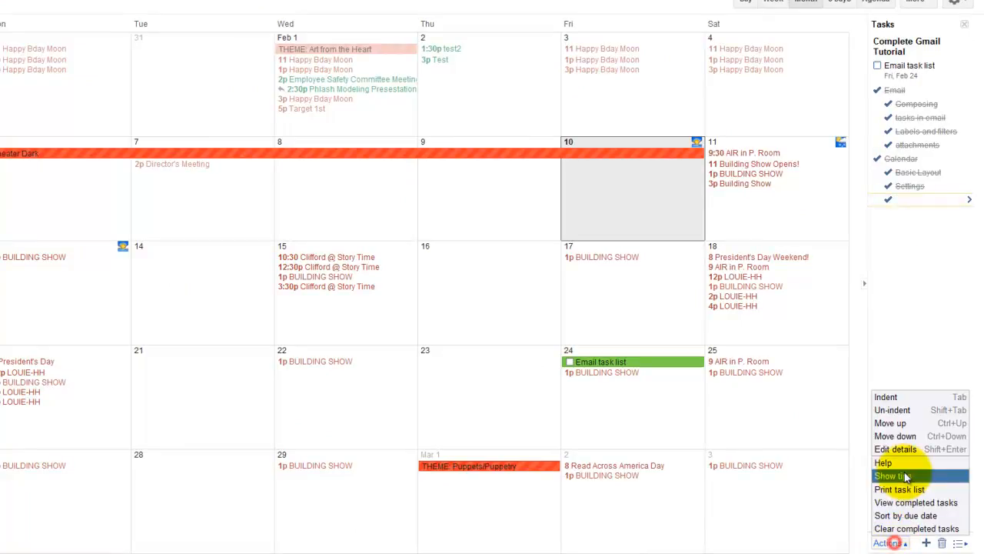
left_click(898, 410)
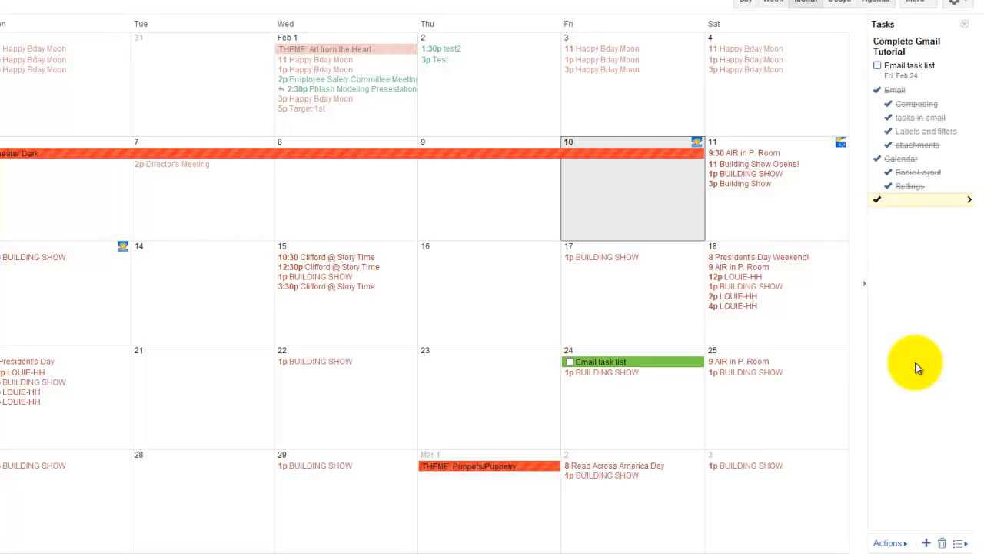
Step: Add a task named "Test" with an indented subtask "Test 2" and a further blank subtask beneath it
left_click(926, 542)
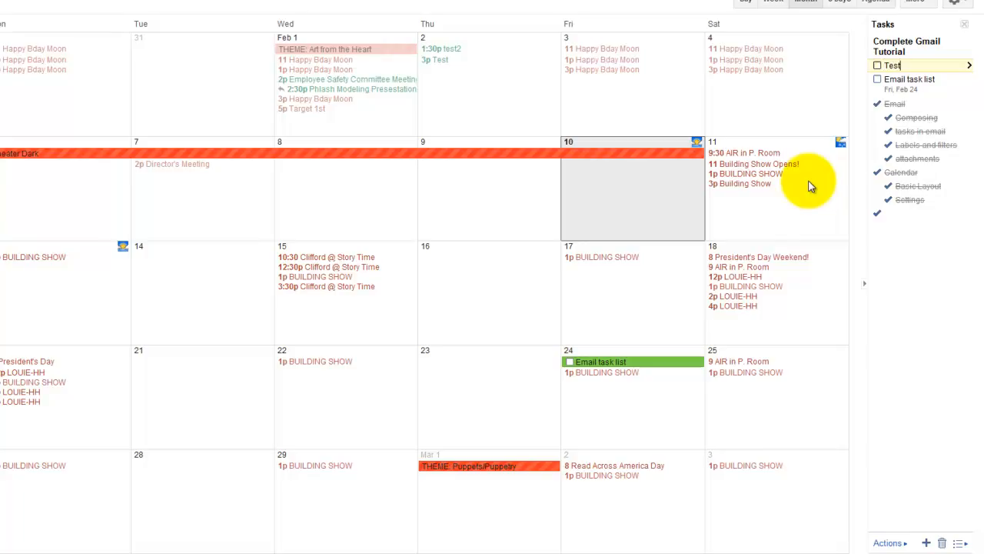
key("Return")
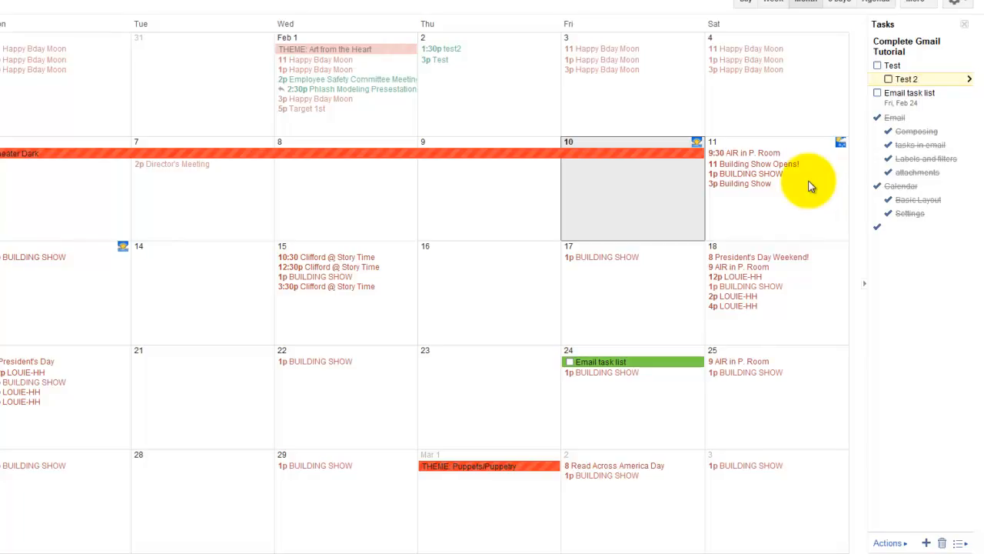
key("Return")
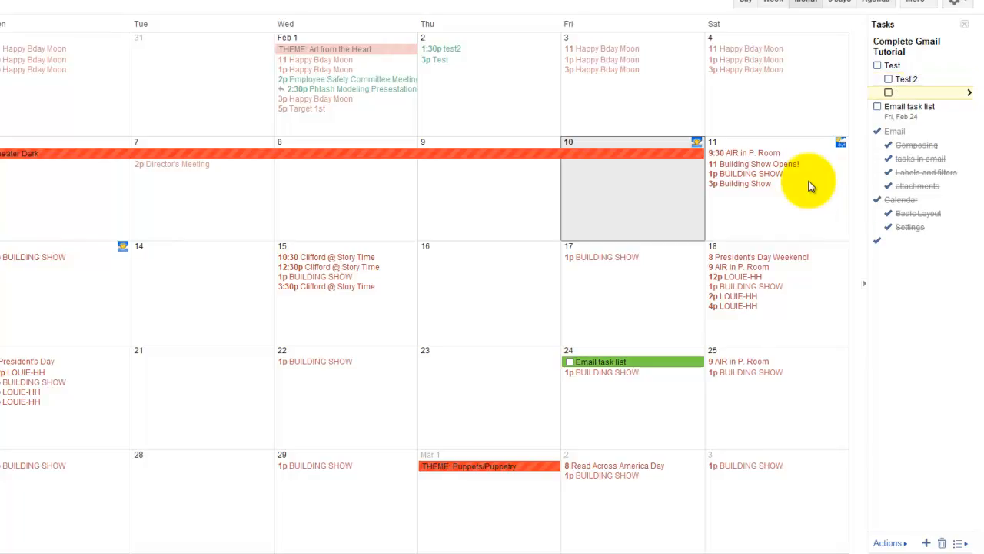
key("Tab")
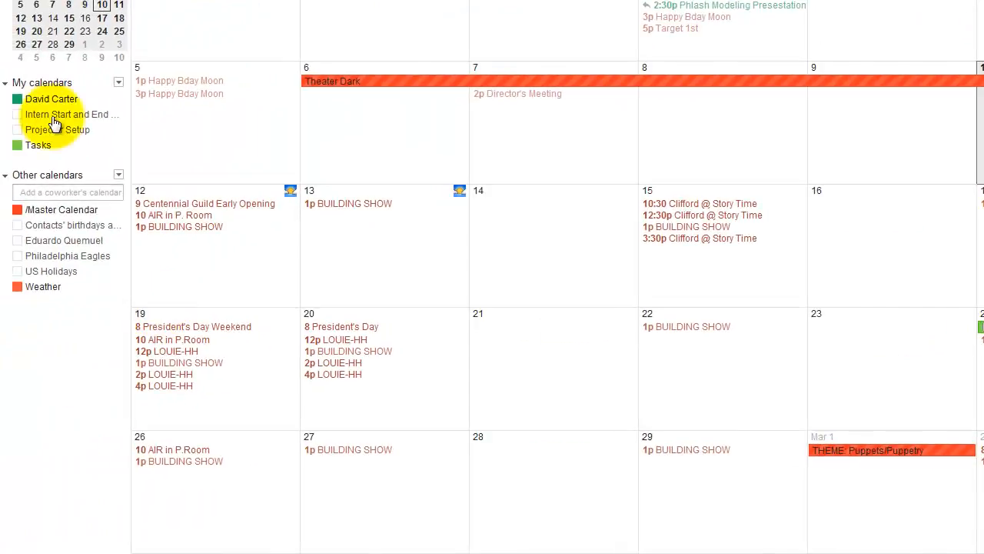
Step: Hide the Tasks calendar and its task list from the month view
left_click(38, 146)
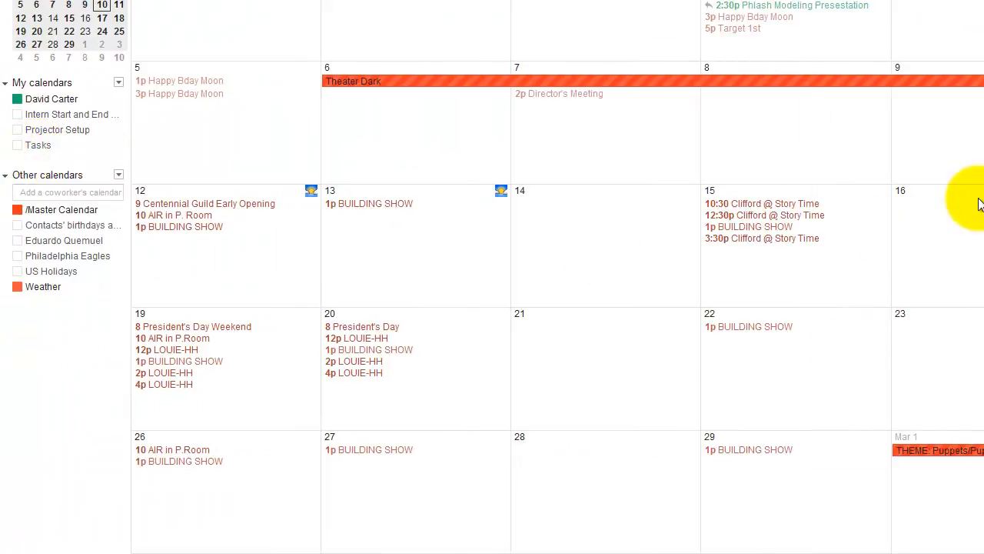